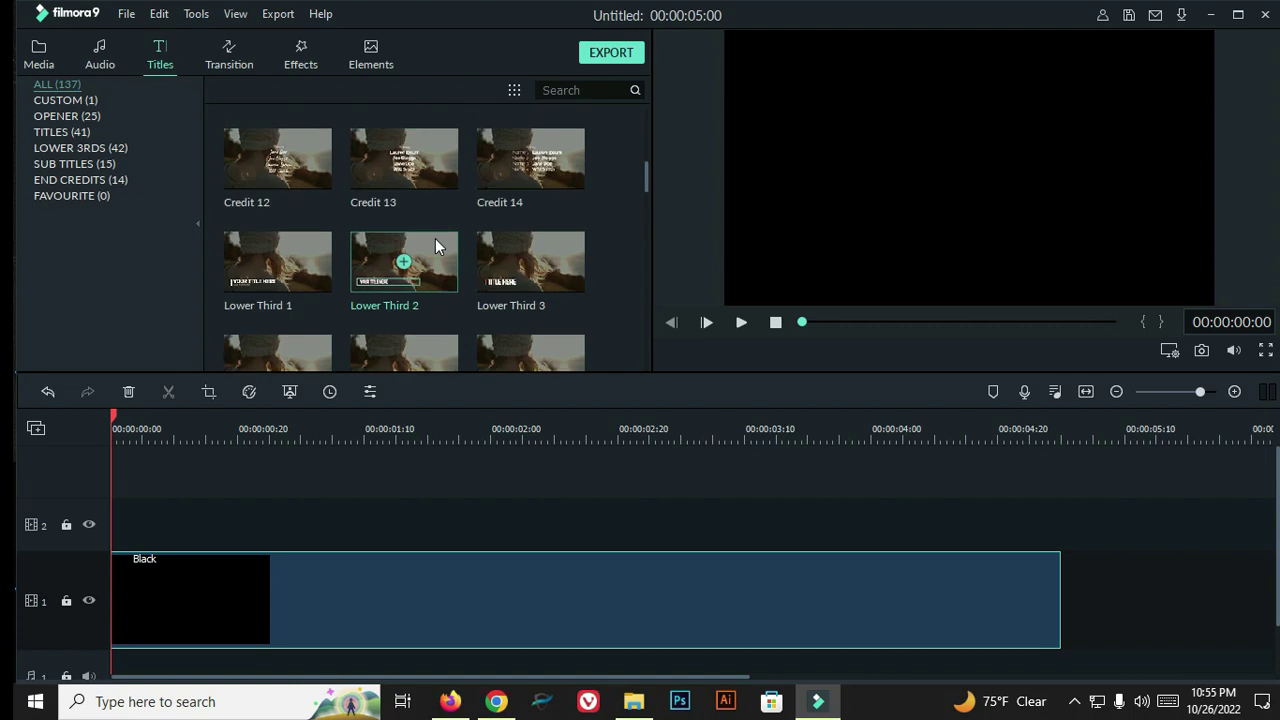
- Add the Credit 4 title to video track 2 at the start of the timeline, above the black clip
scroll(417, 275, "up", 3)
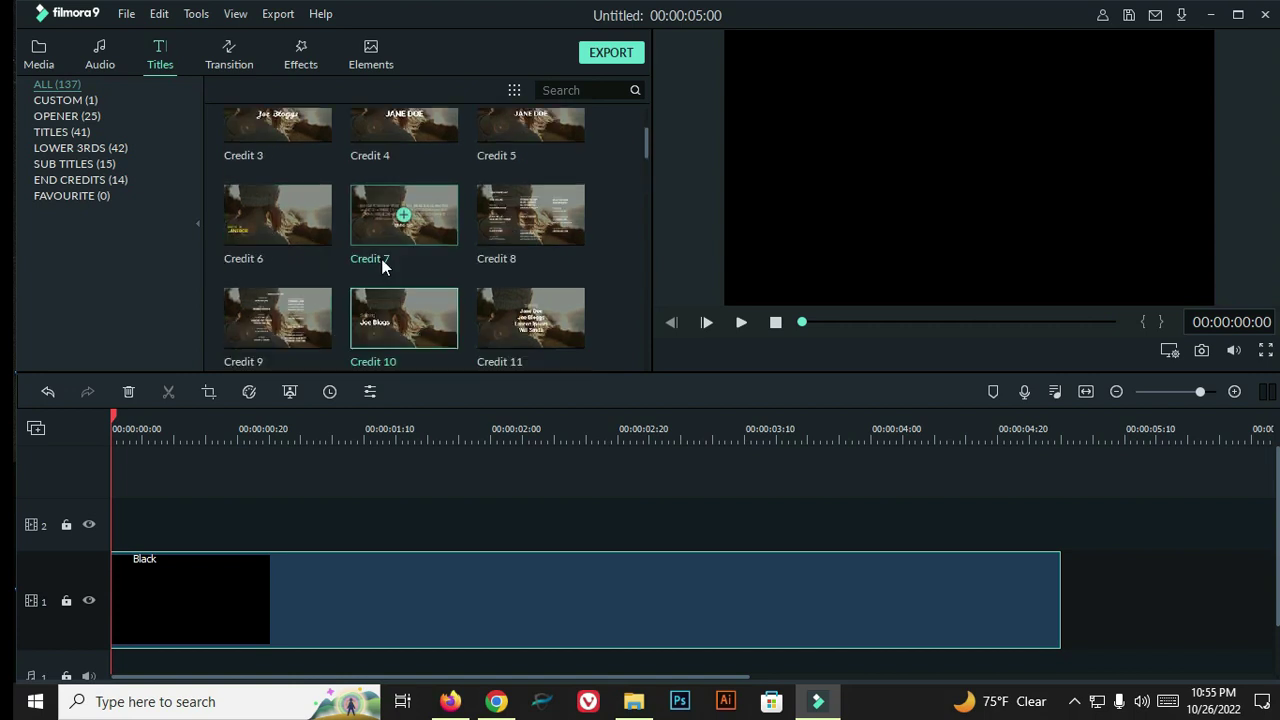
scroll(386, 258, "up", 2)
left_click_drag(420, 270, 231, 534)
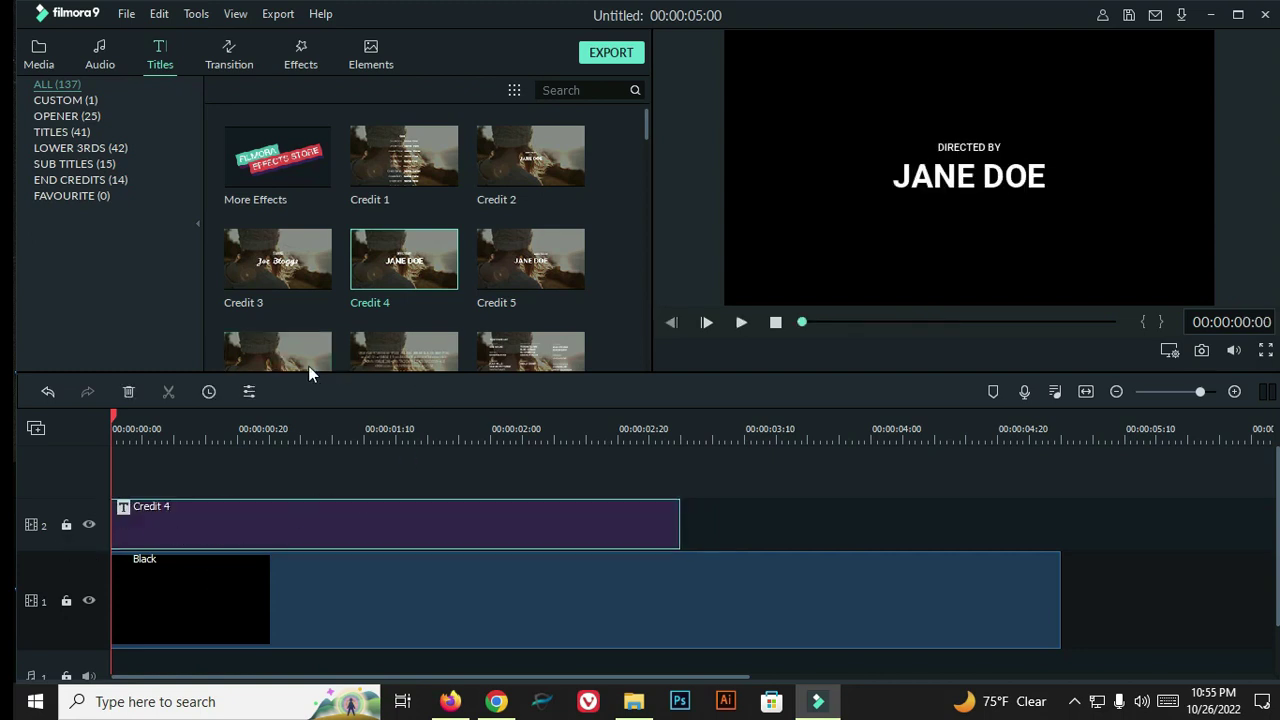
- Open the Credit 4 title in the advanced text editor and clear its placeholder text
double_click(267, 510)
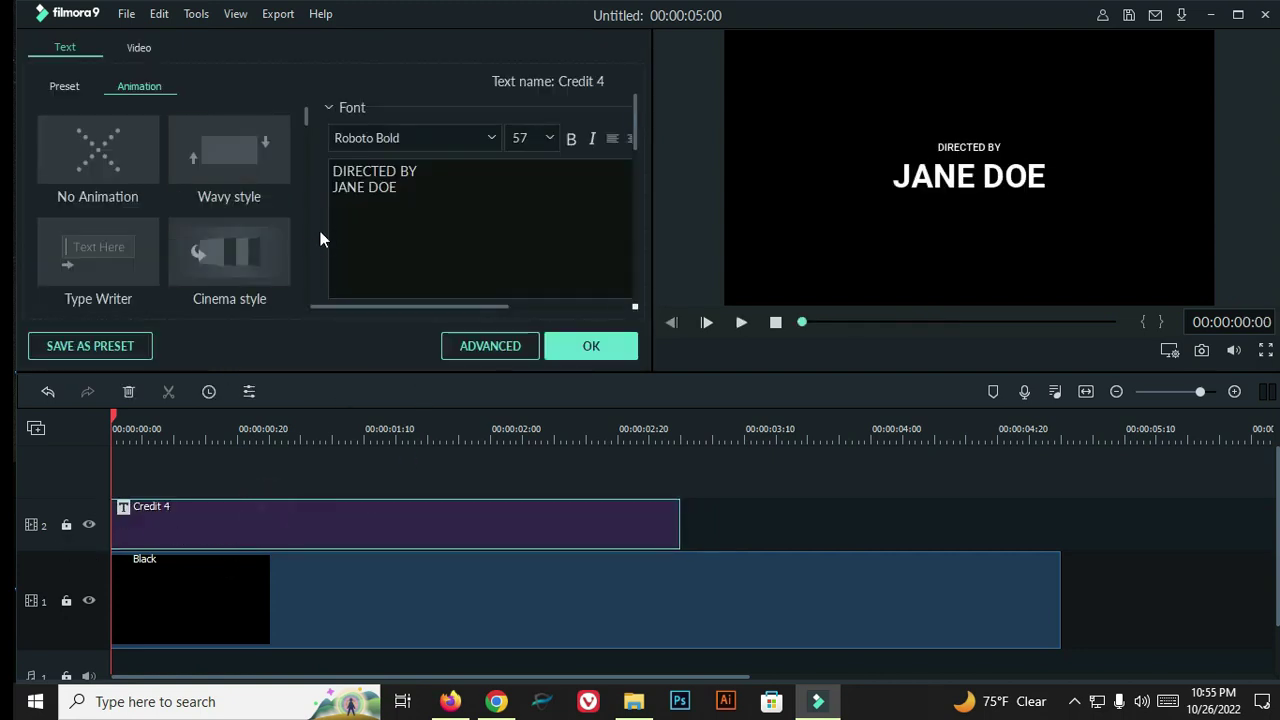
left_click(494, 347)
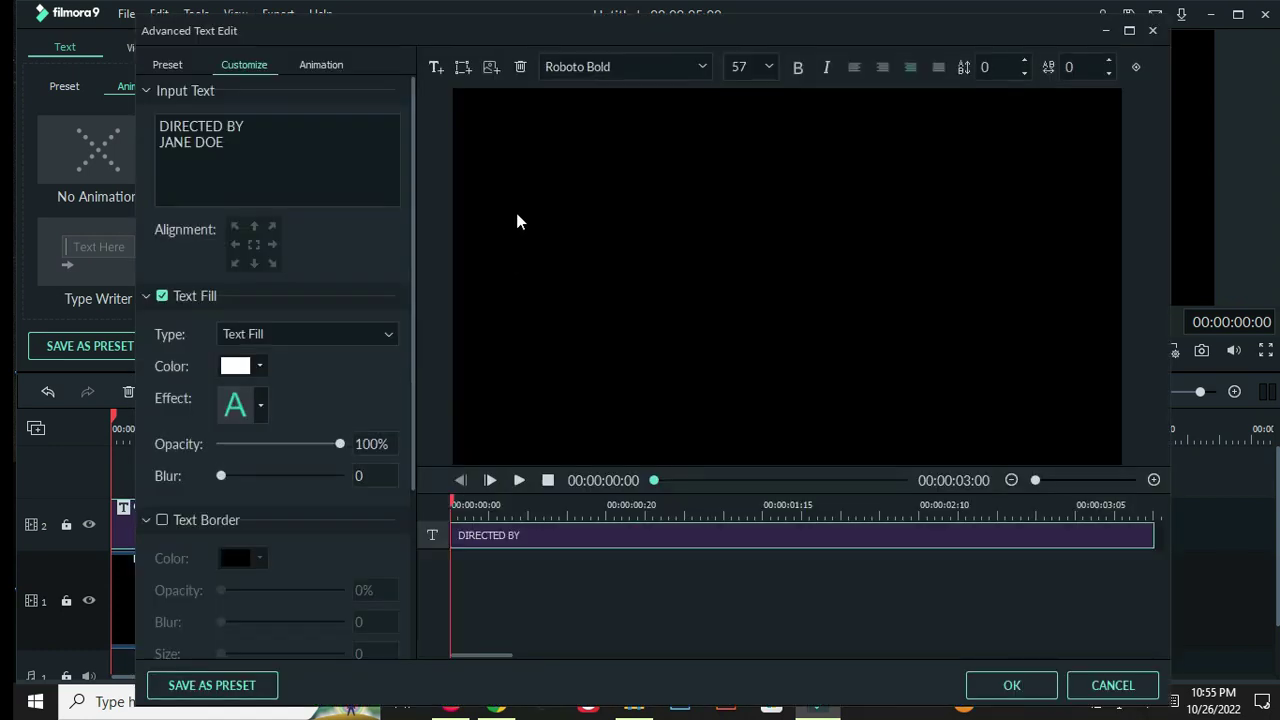
key("BackSpace")
key("BackSpace")
key("BackSpace")
key("BackSpace")
key("BackSpace")
key("BackSpace")
key("BackSpace")
key("BackSpace")
key("BackSpace")
key("BackSpace")
key("BackSpace")
key("BackSpace")
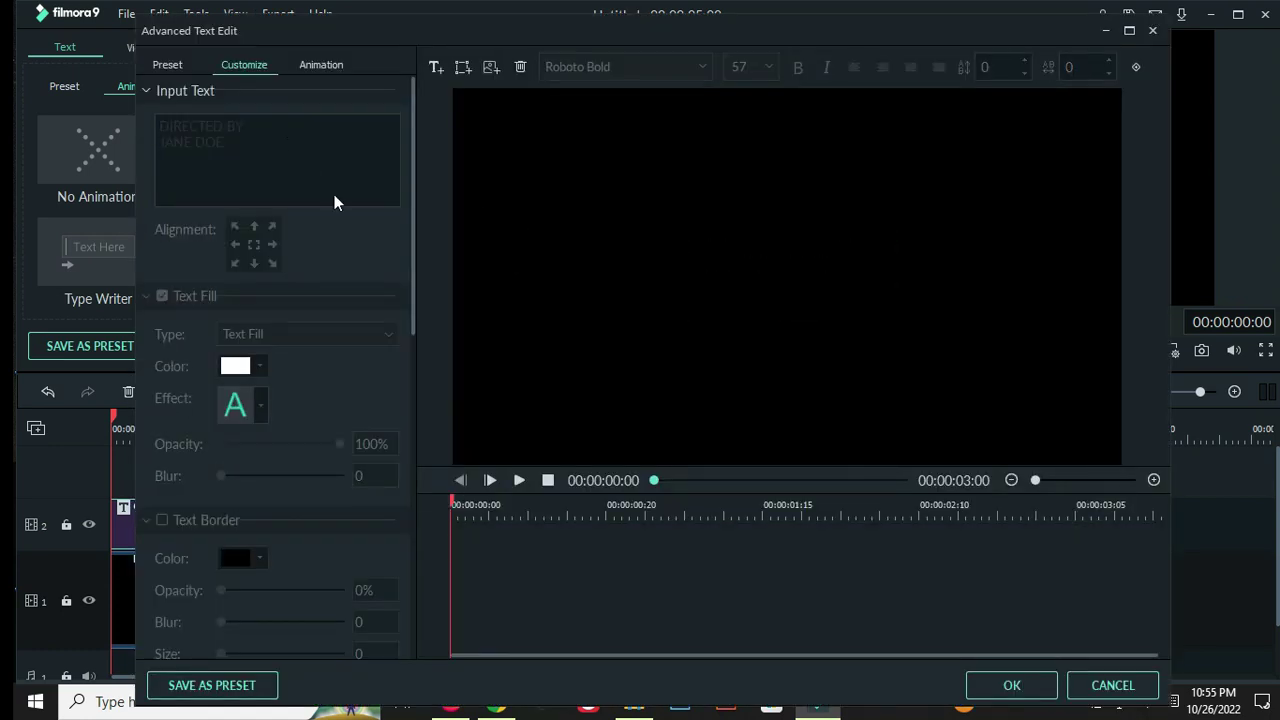
key("BackSpace")
key("BackSpace")
key("BackSpace")
key("BackSpace")
key("BackSpace")
key("BackSpace")
key("BackSpace")
key("BackSpace")
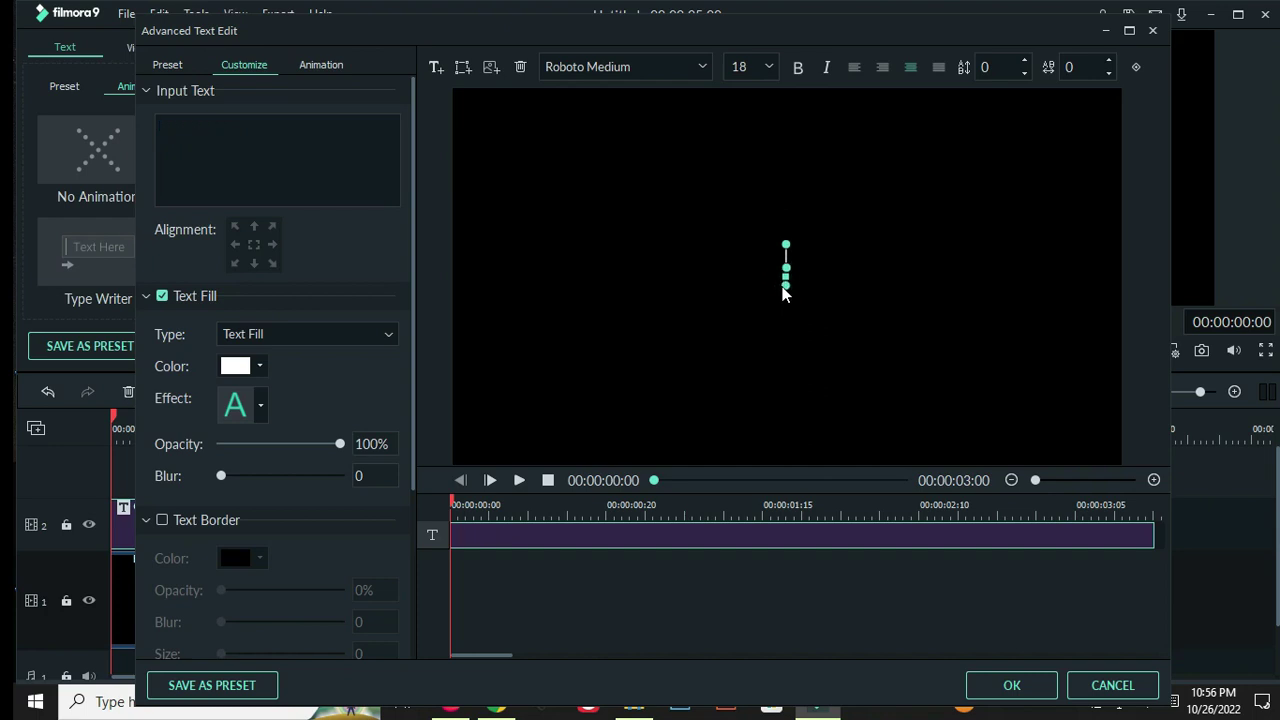
- Enter NICE in capitals as the title text
type("nice")
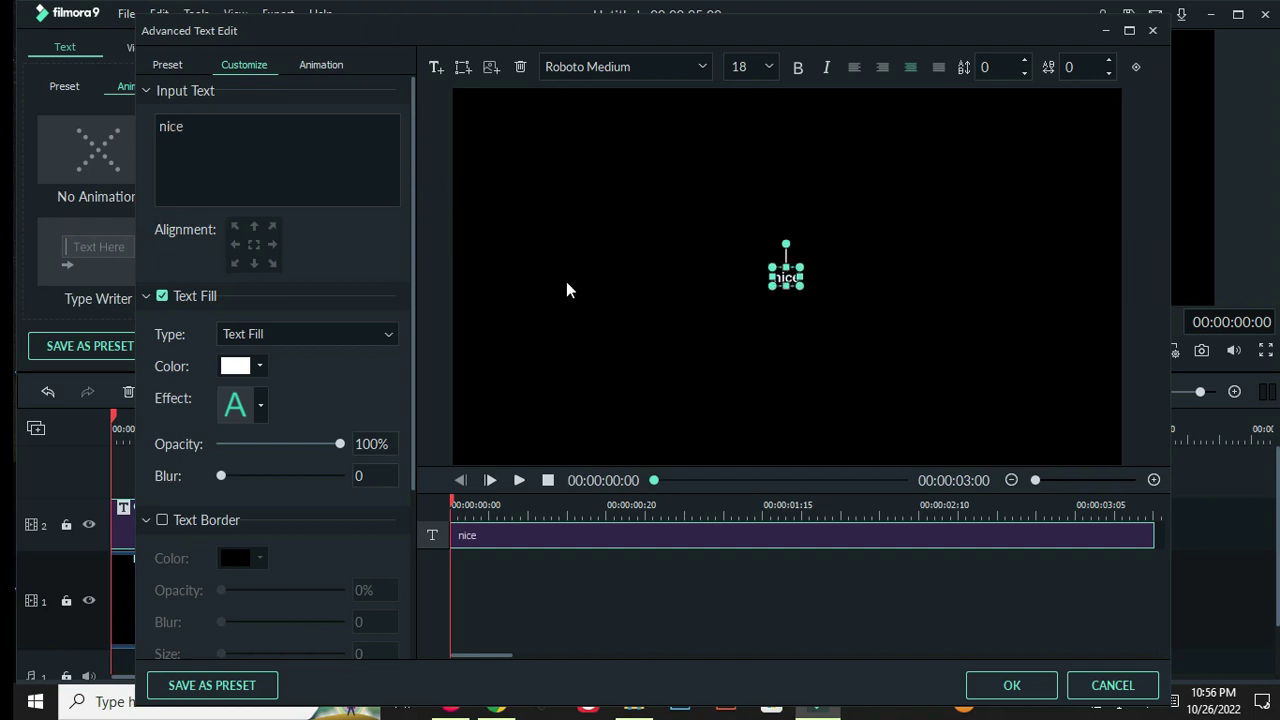
double_click(195, 138)
key("BackSpace")
type("e")
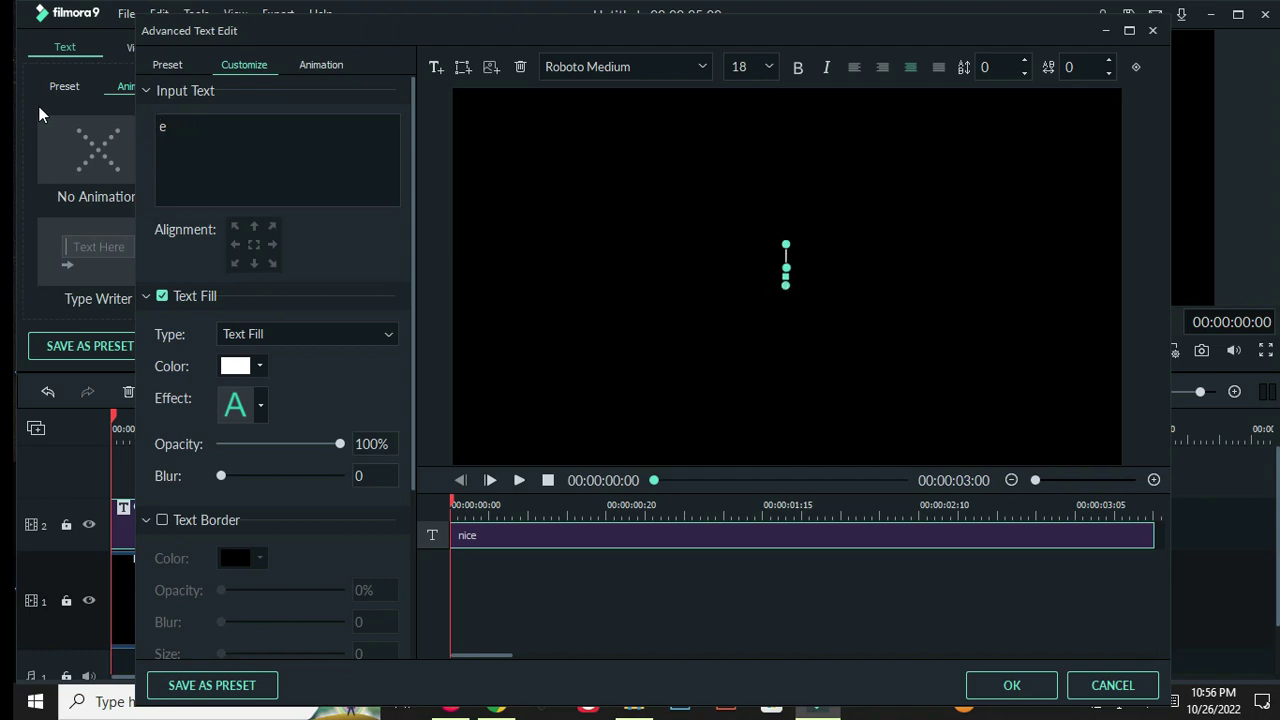
double_click(181, 130)
key("BackSpace")
type("ni")
key("BackSpace")
key("BackSpace")
type("nNIV")
key("BackSpace")
type("CE")
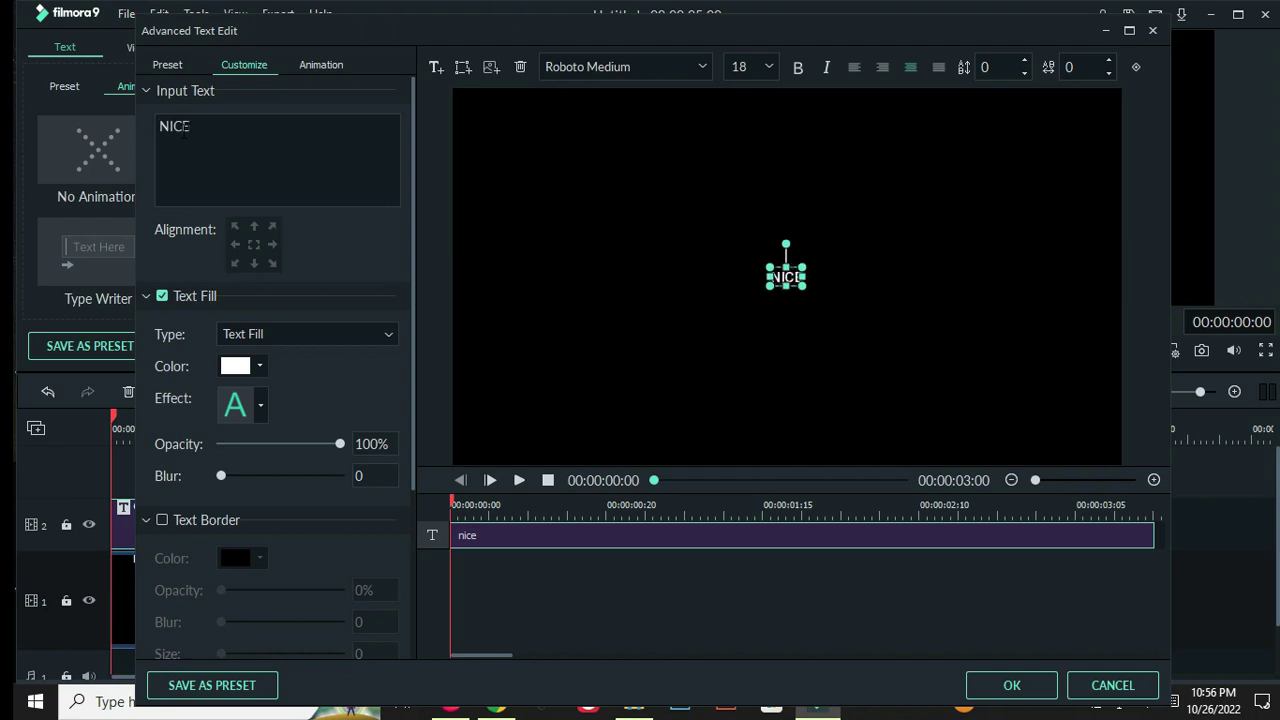
- Change the font of the NICE text to Impact
left_click(690, 66)
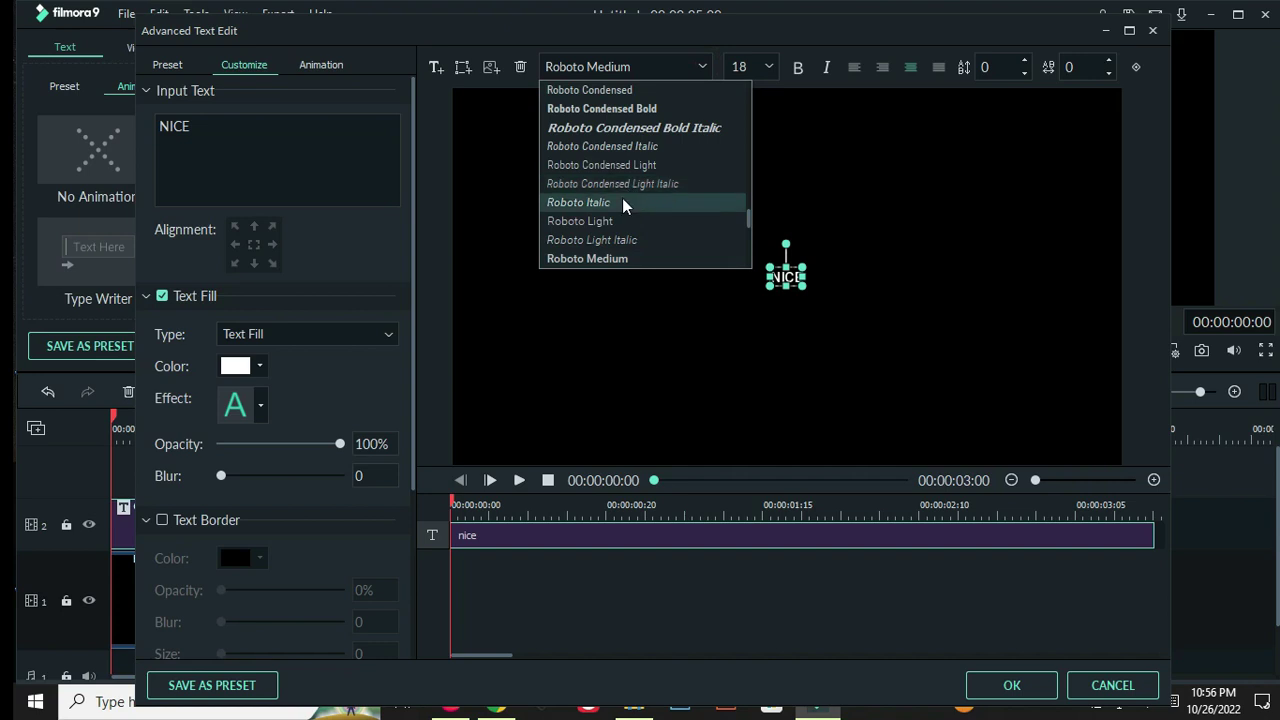
scroll(623, 203, "up", 15)
scroll(626, 203, "up", 20)
scroll(626, 202, "up", 20)
scroll(626, 202, "up", 10)
scroll(627, 196, "down", 5)
scroll(627, 196, "down", 15)
scroll(560, 213, "down", 5)
scroll(560, 213, "down", 3)
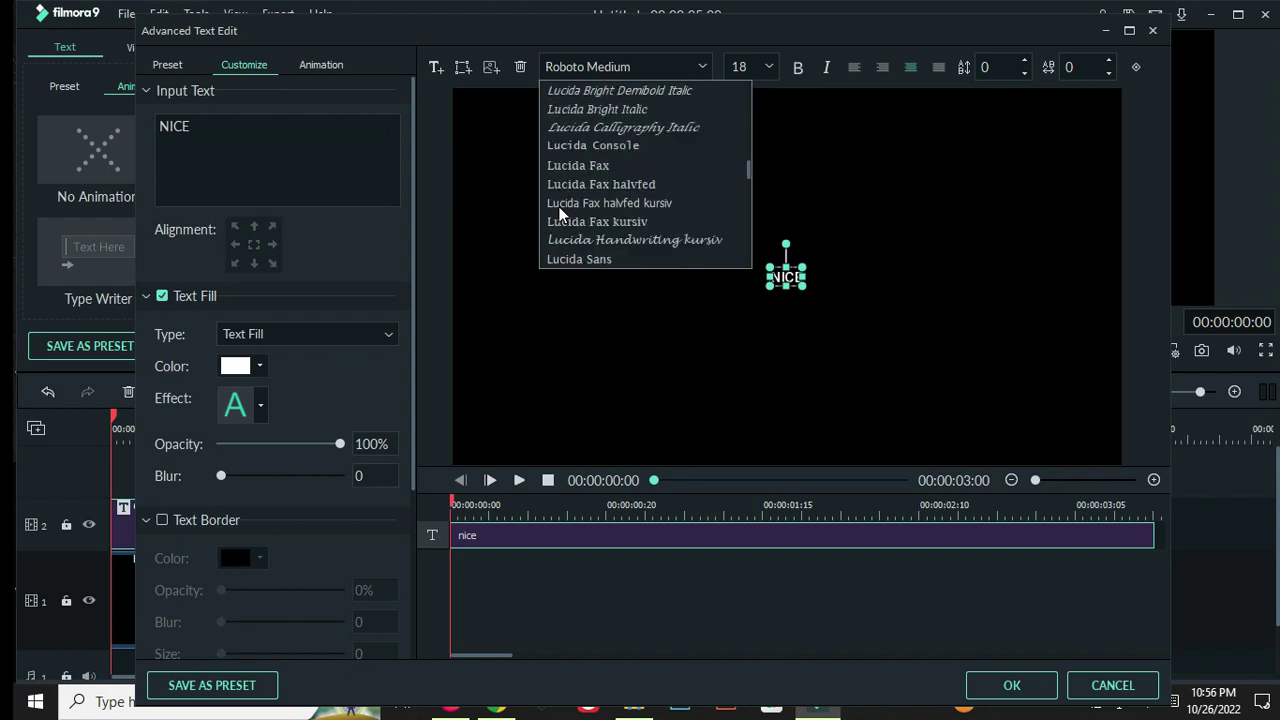
scroll(560, 213, "up", 8)
scroll(560, 213, "up", 1)
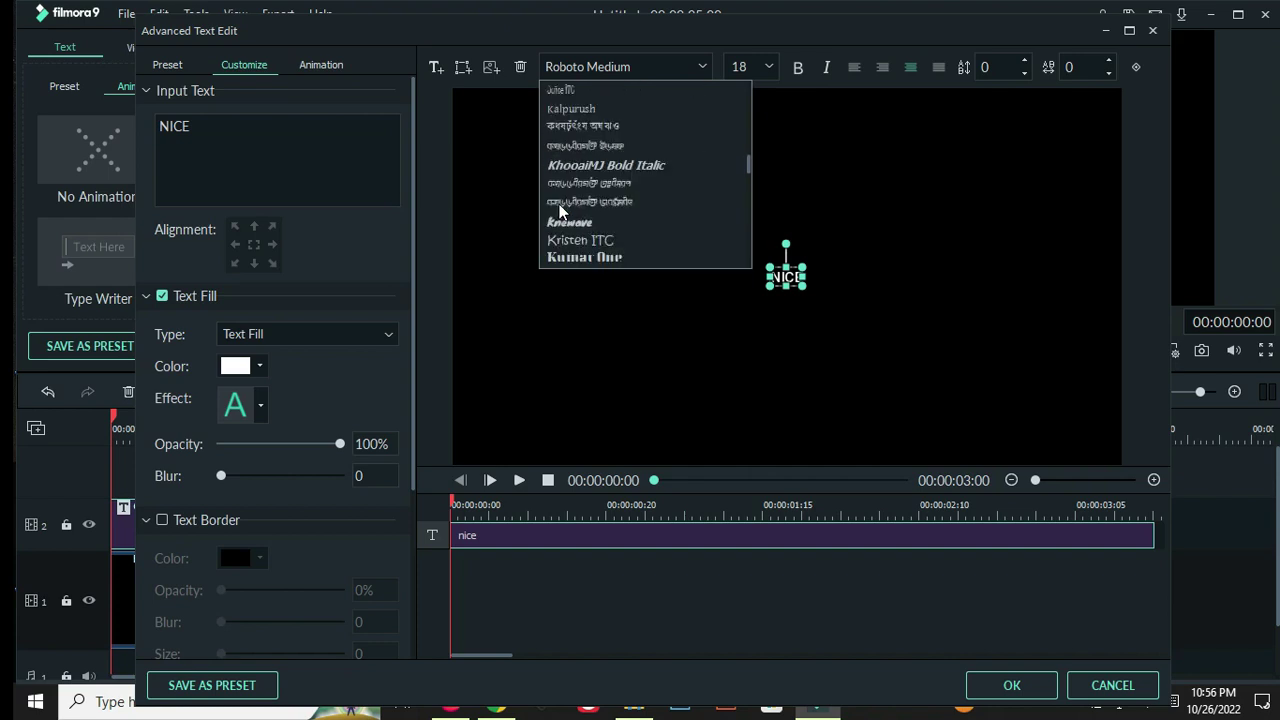
scroll(560, 210, "up", 6)
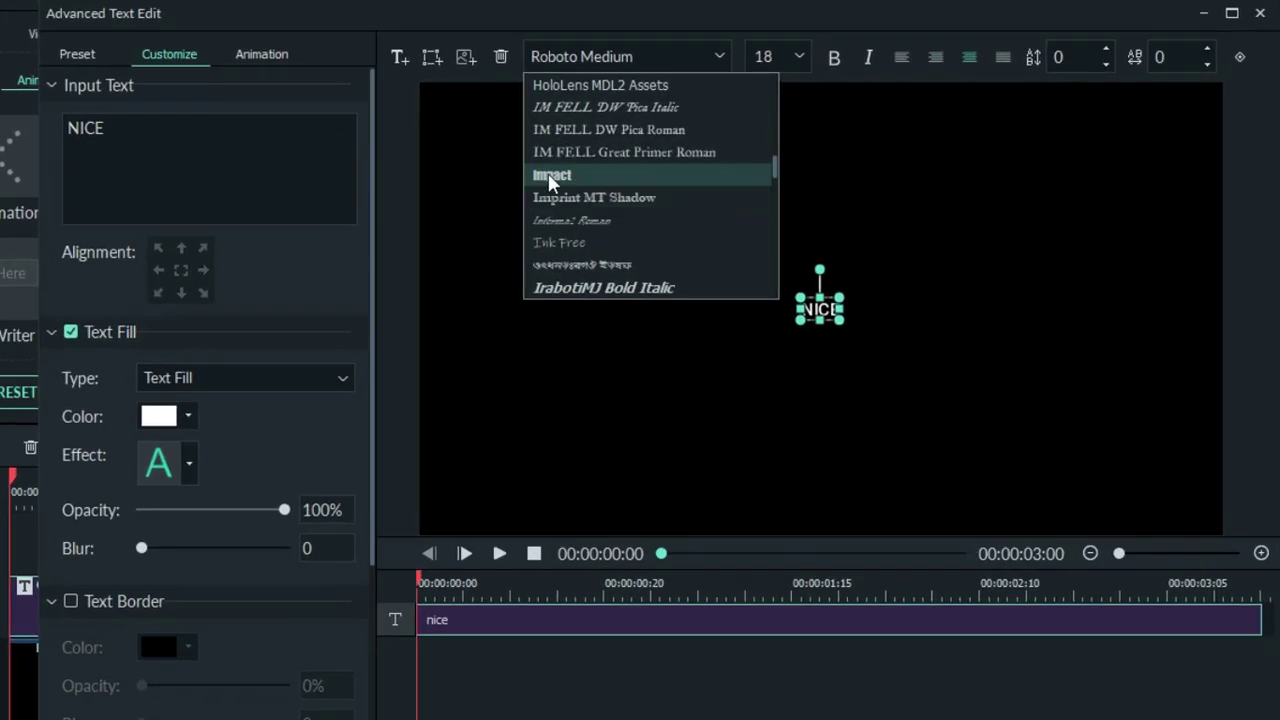
left_click(562, 165)
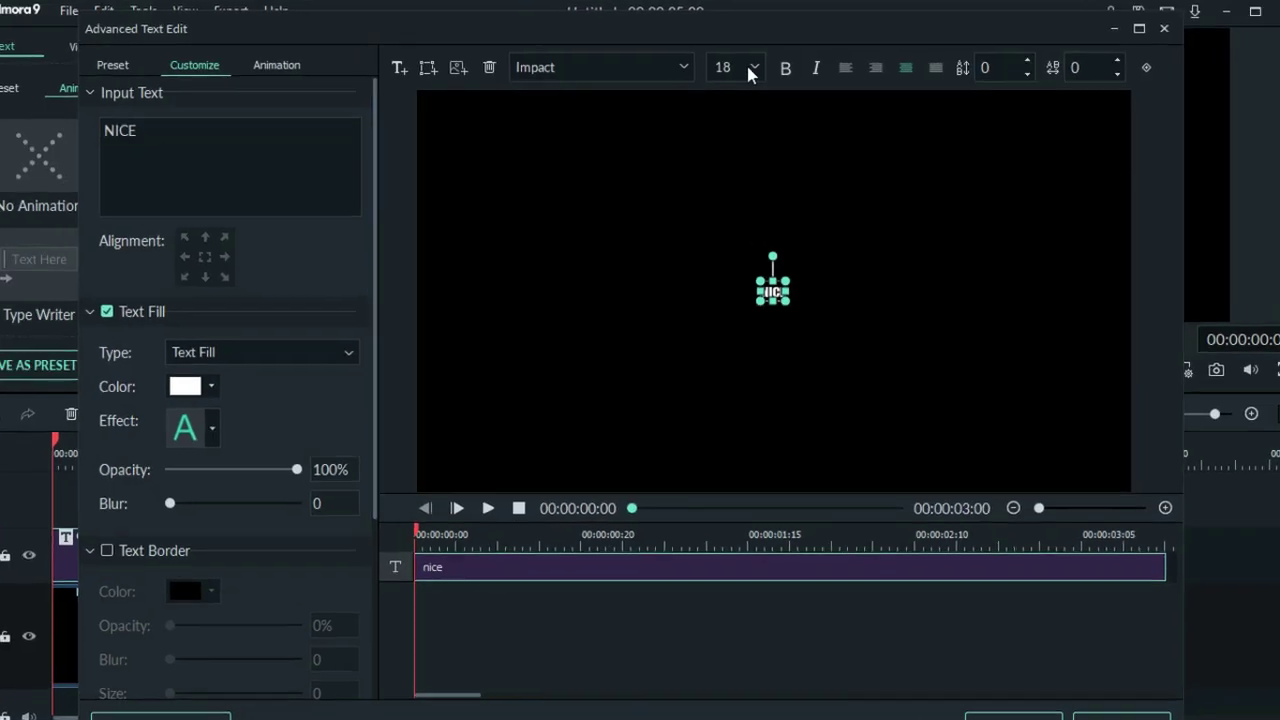
- Set the font size of the NICE text to 300
left_click(753, 66)
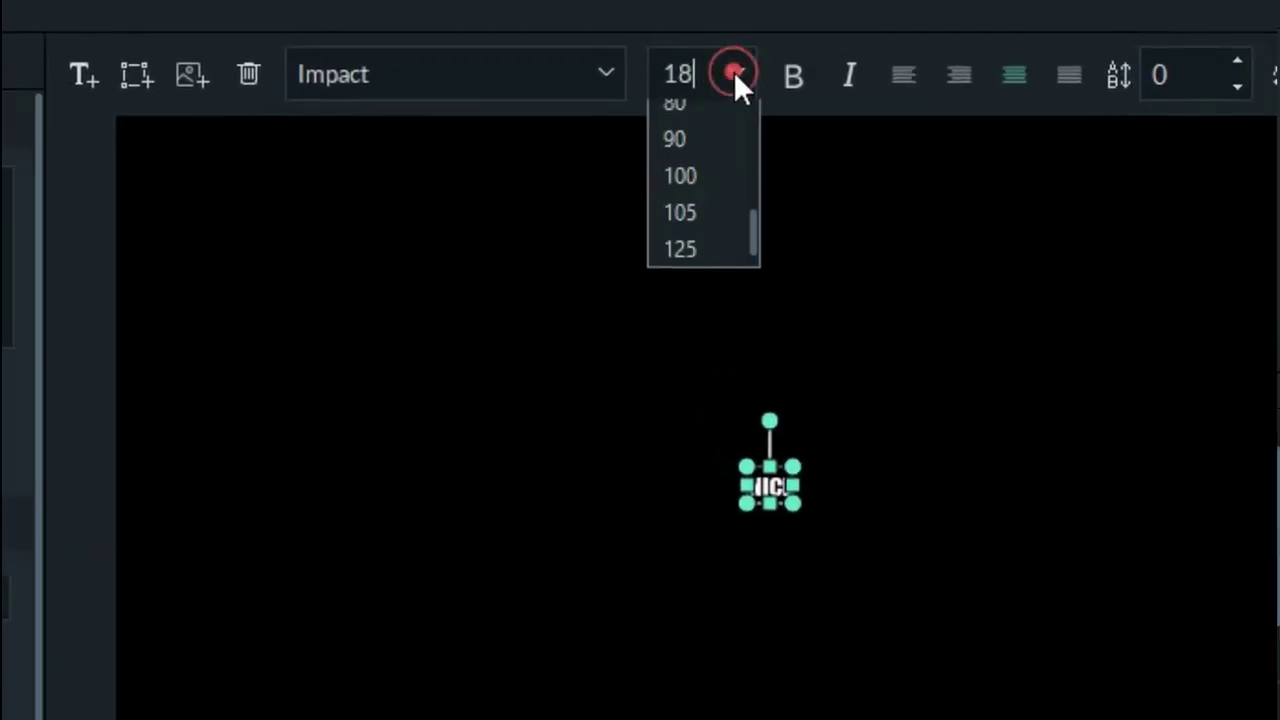
scroll(662, 271, "down", 5)
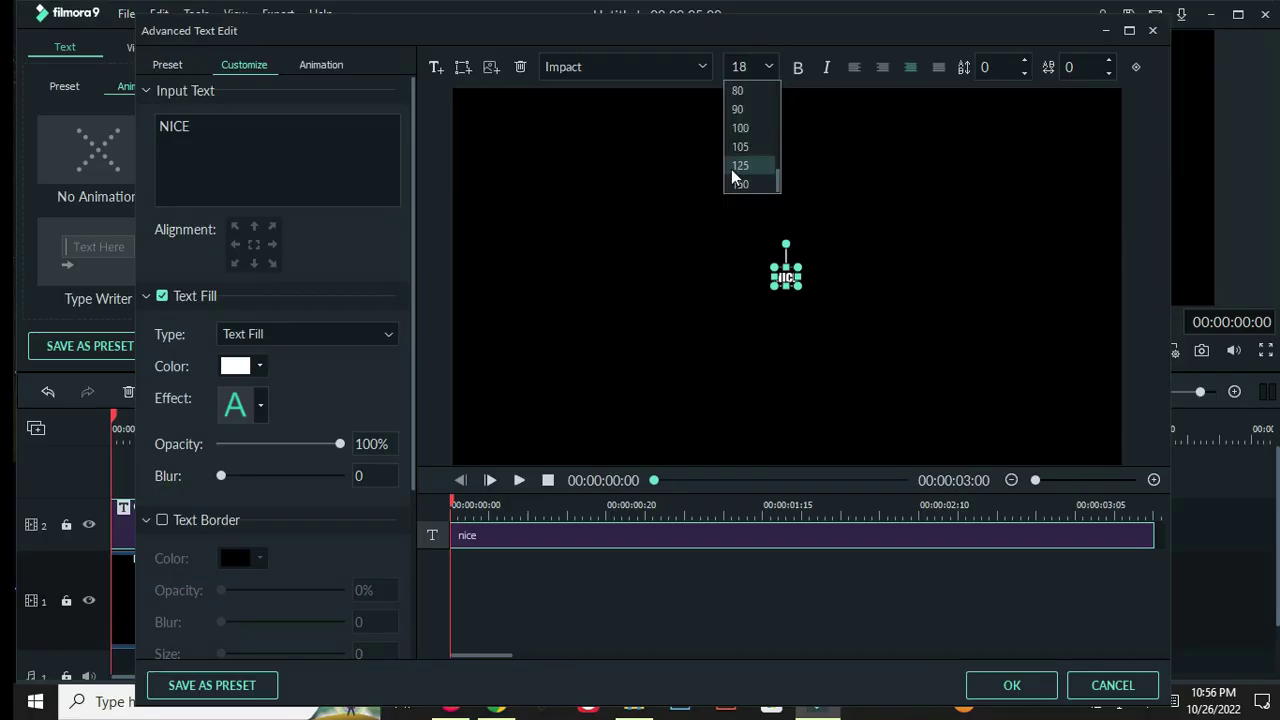
left_click(741, 184)
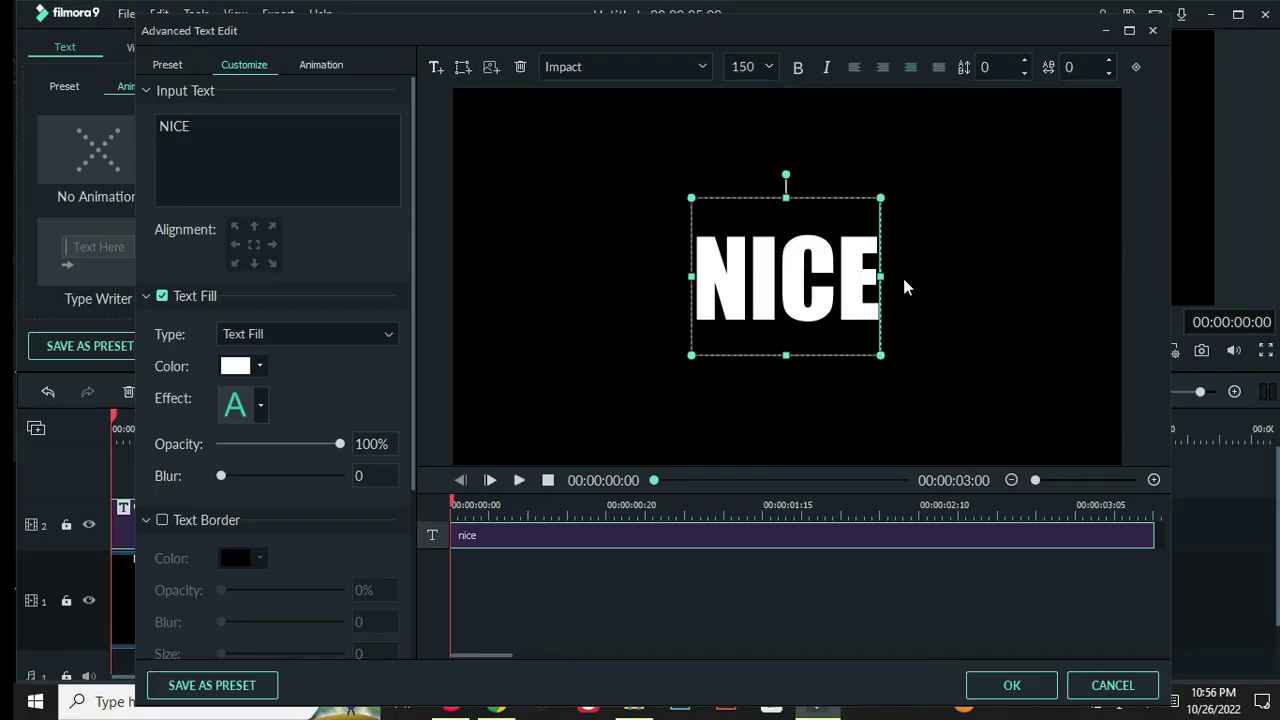
left_click_drag(757, 66, 725, 72)
key("Return")
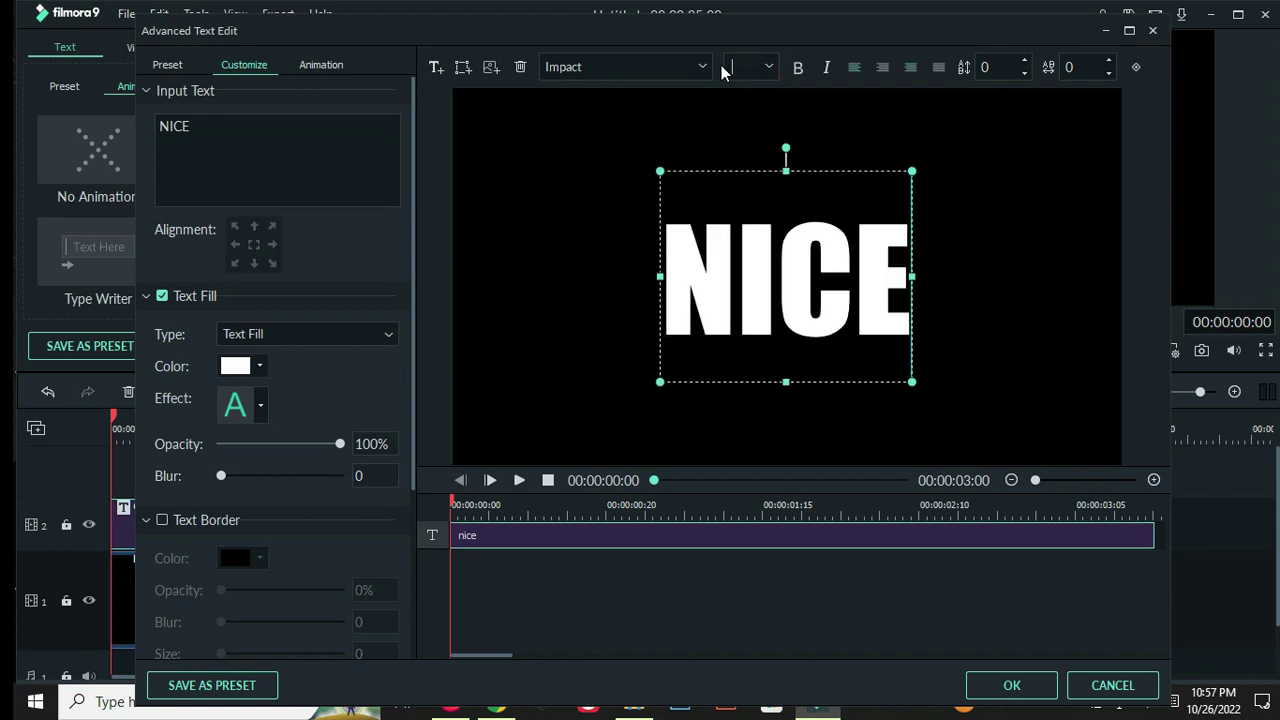
key("Return")
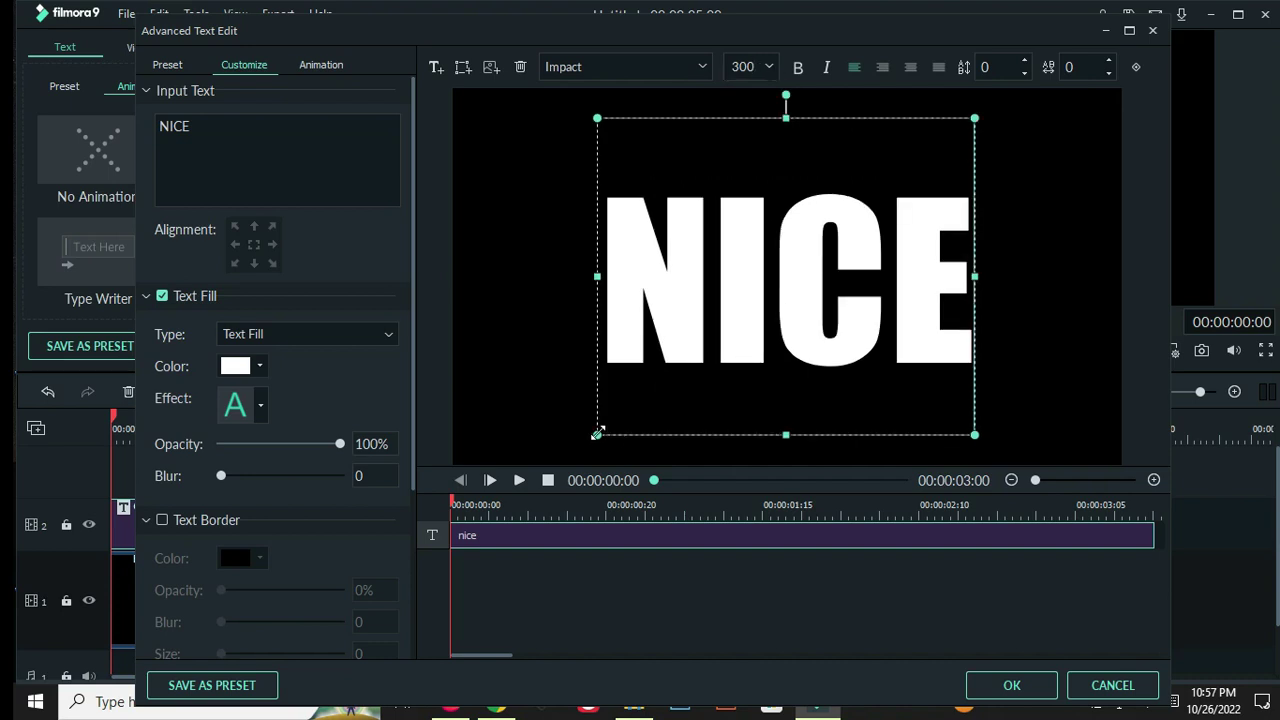
- Slightly enlarge the NICE text box, shift it a little to the right, and apply the advanced text edits
mouse_move(597, 434)
left_mouse_down()
mouse_move(569, 420)
mouse_move(592, 404)
mouse_move(591, 423)
left_mouse_up()
mouse_move(771, 291)
left_mouse_down()
mouse_move(794, 263)
mouse_move(774, 277)
mouse_move(789, 280)
mouse_move(786, 303)
mouse_move(787, 285)
left_mouse_up()
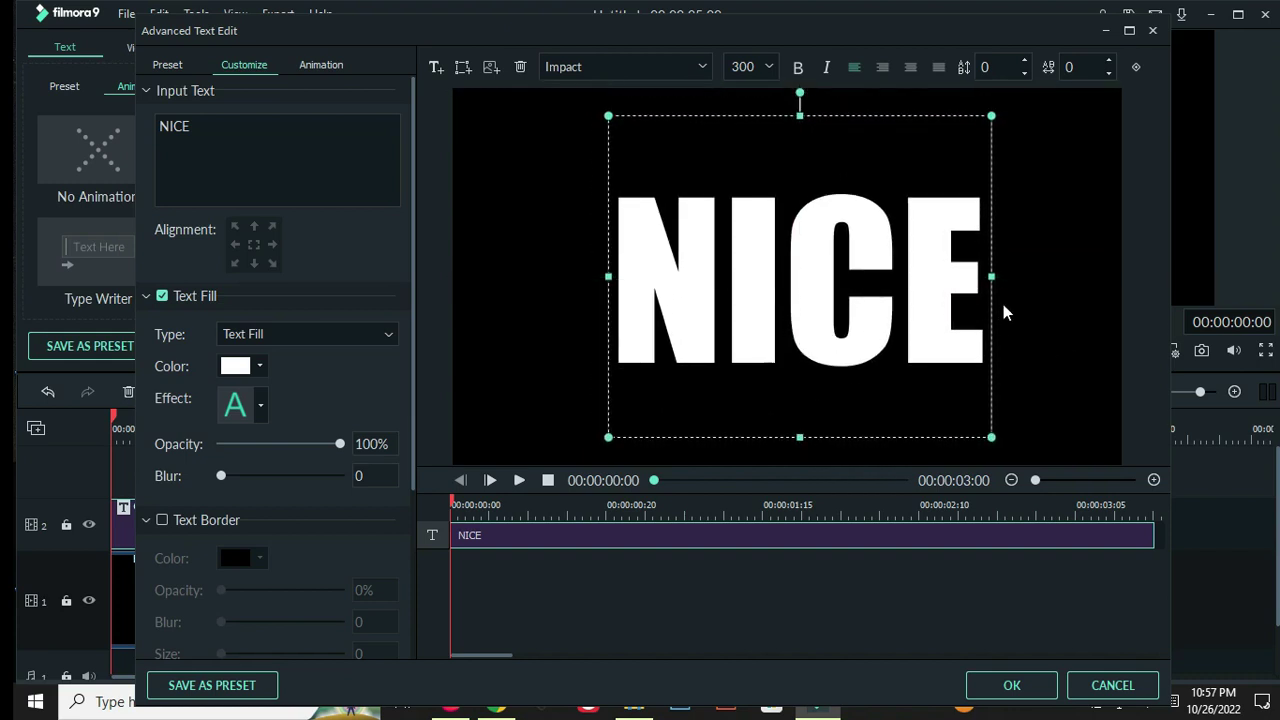
left_click(1055, 295)
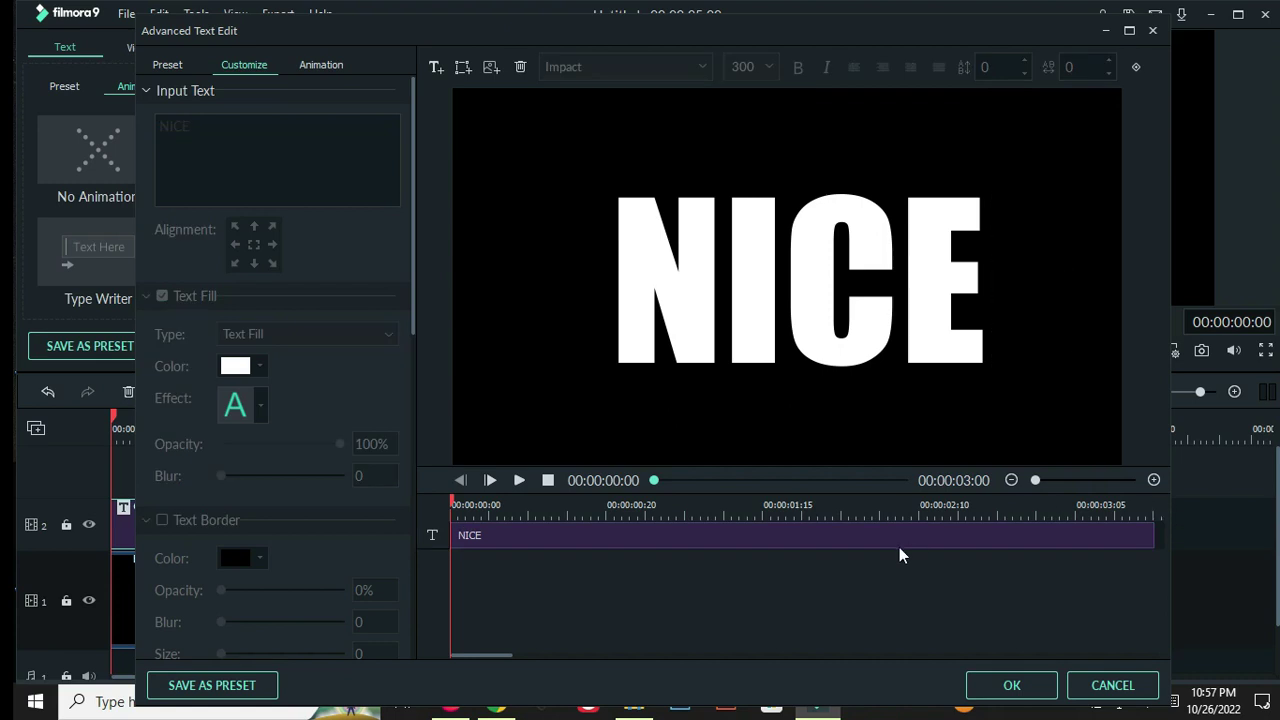
left_click(1031, 681)
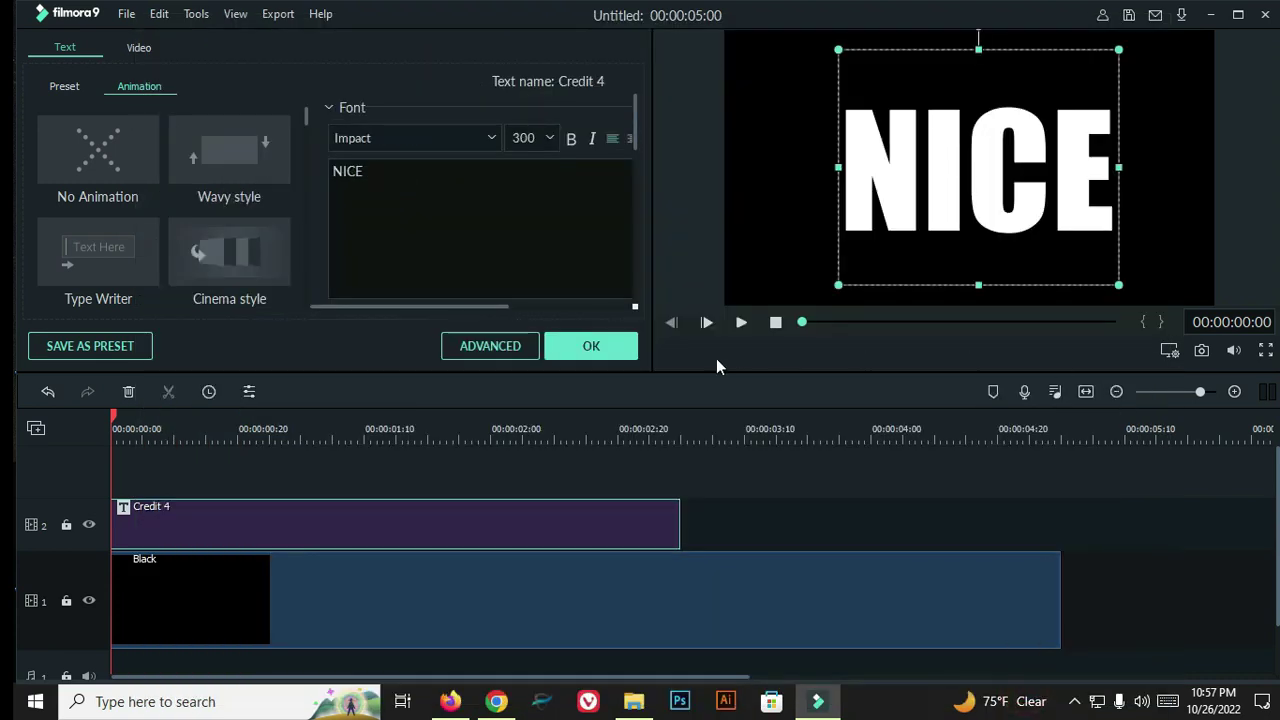
- Close the clip settings and take a snapshot of the NICE title frame
left_click(1171, 174)
left_click(819, 240)
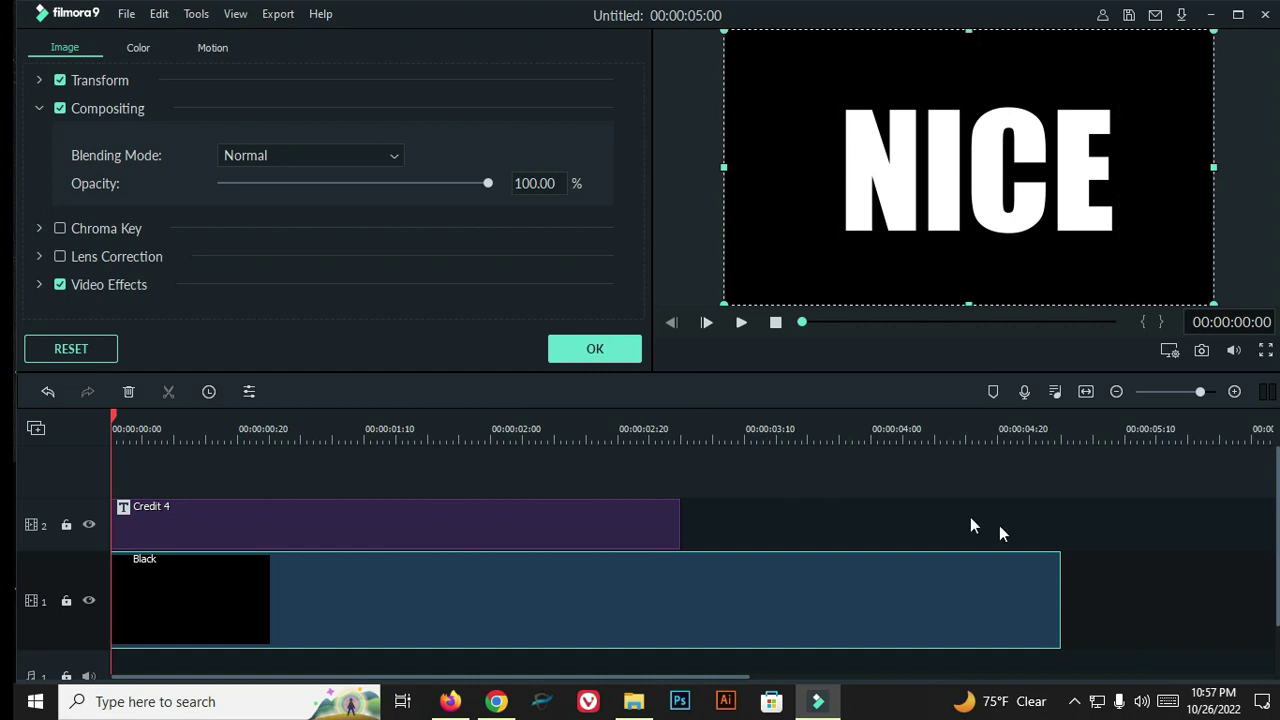
left_click(561, 348)
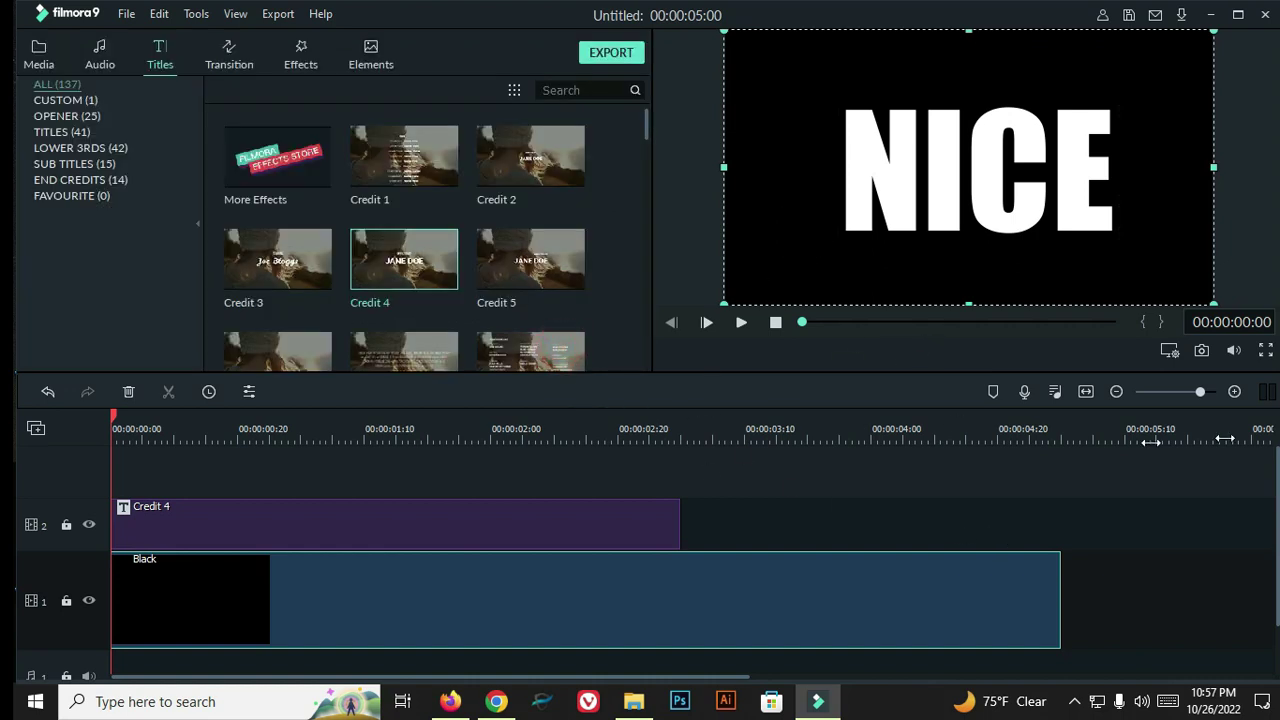
left_click(934, 509)
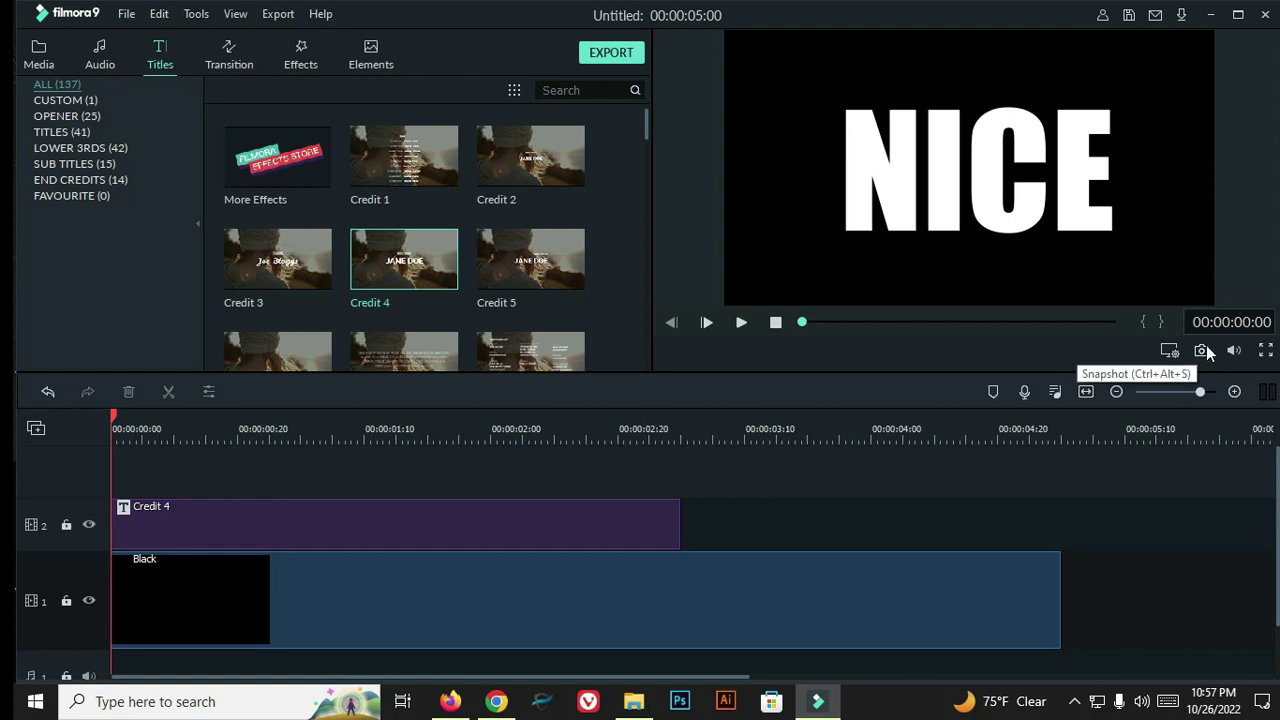
left_click(1202, 351)
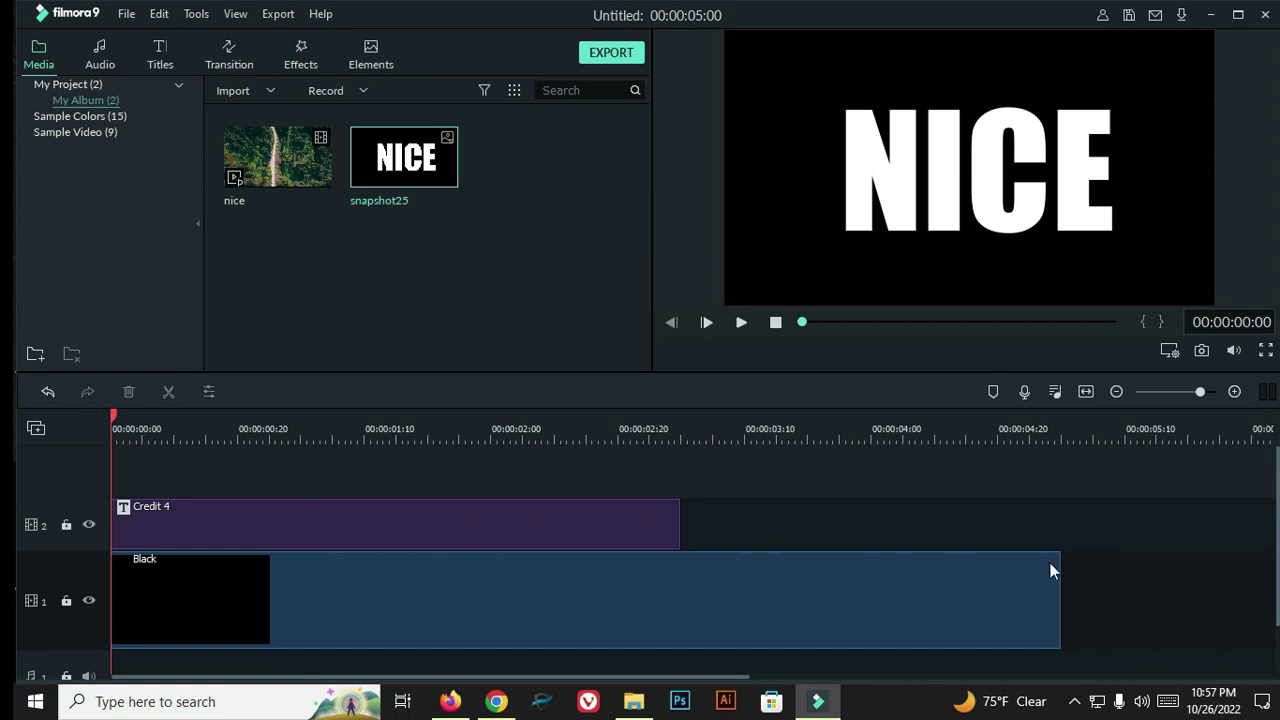
- Replace the title and black clips in the timeline with the nice video on track 1 and snapshot25 on track 2
left_click_drag(1112, 588, 607, 512)
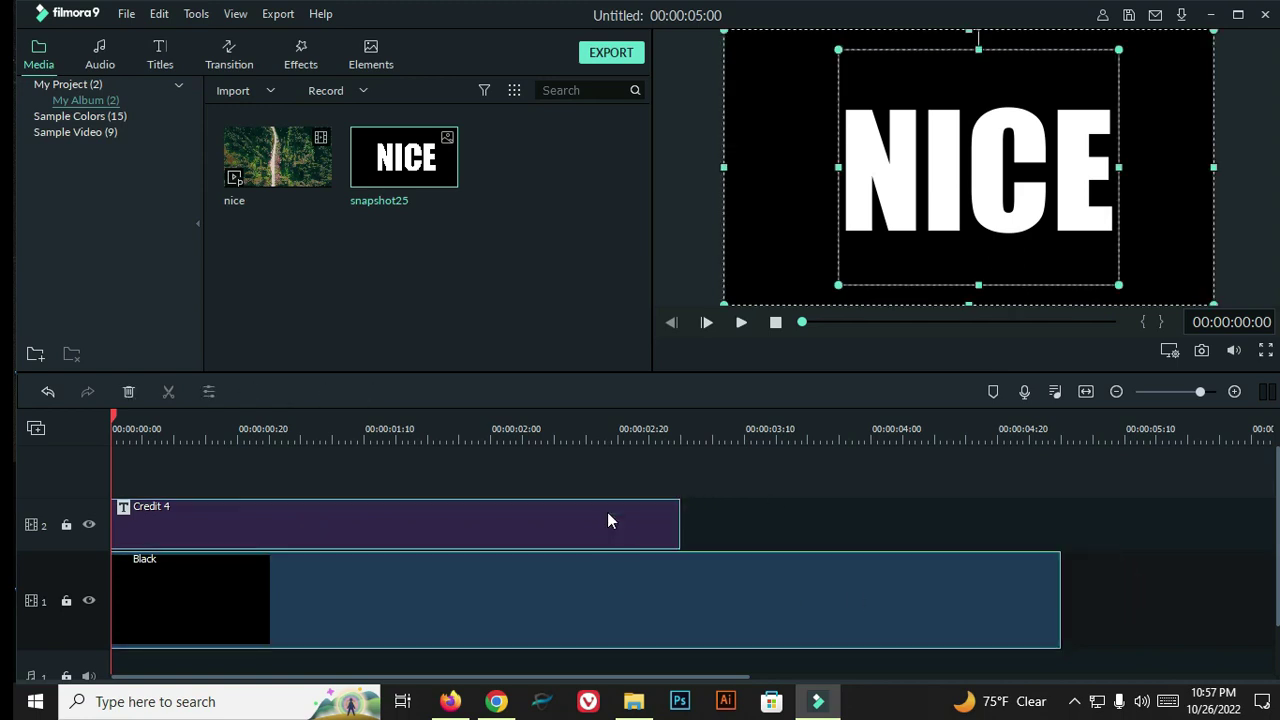
key("Delete")
mouse_move(296, 204)
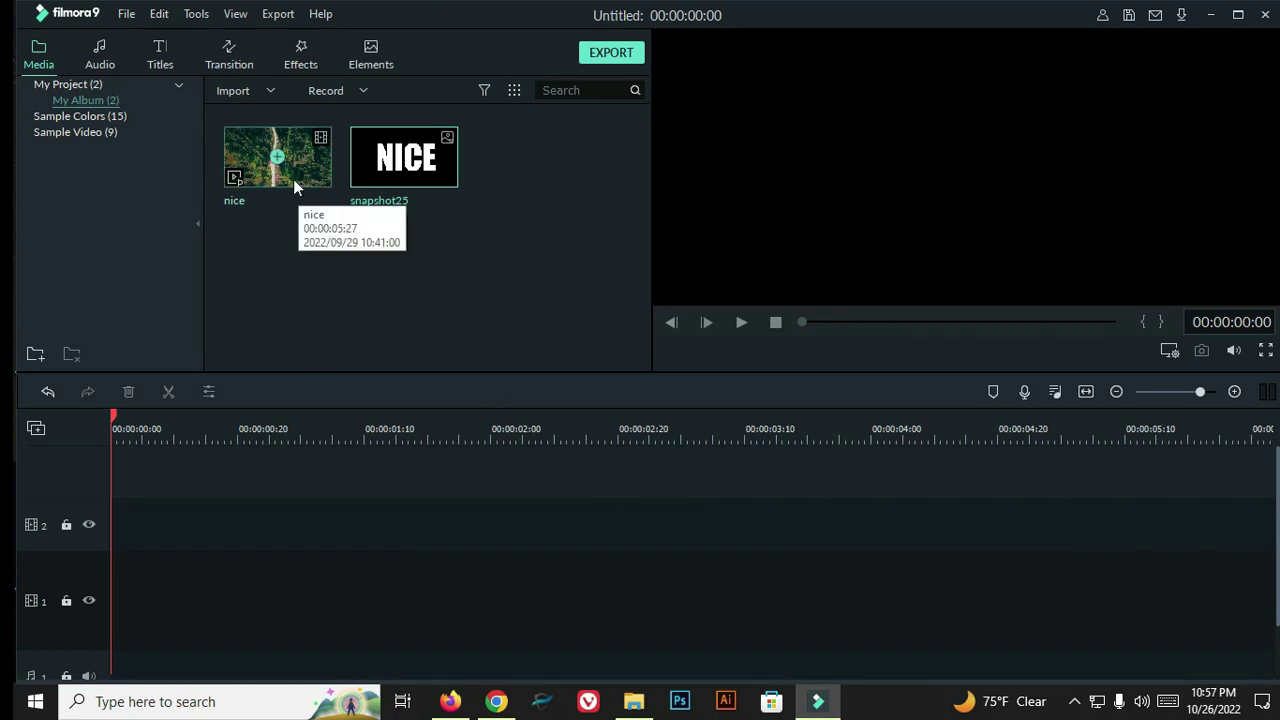
left_click_drag(293, 179, 104, 585)
mouse_move(388, 155)
left_click_drag(388, 155, 65, 511)
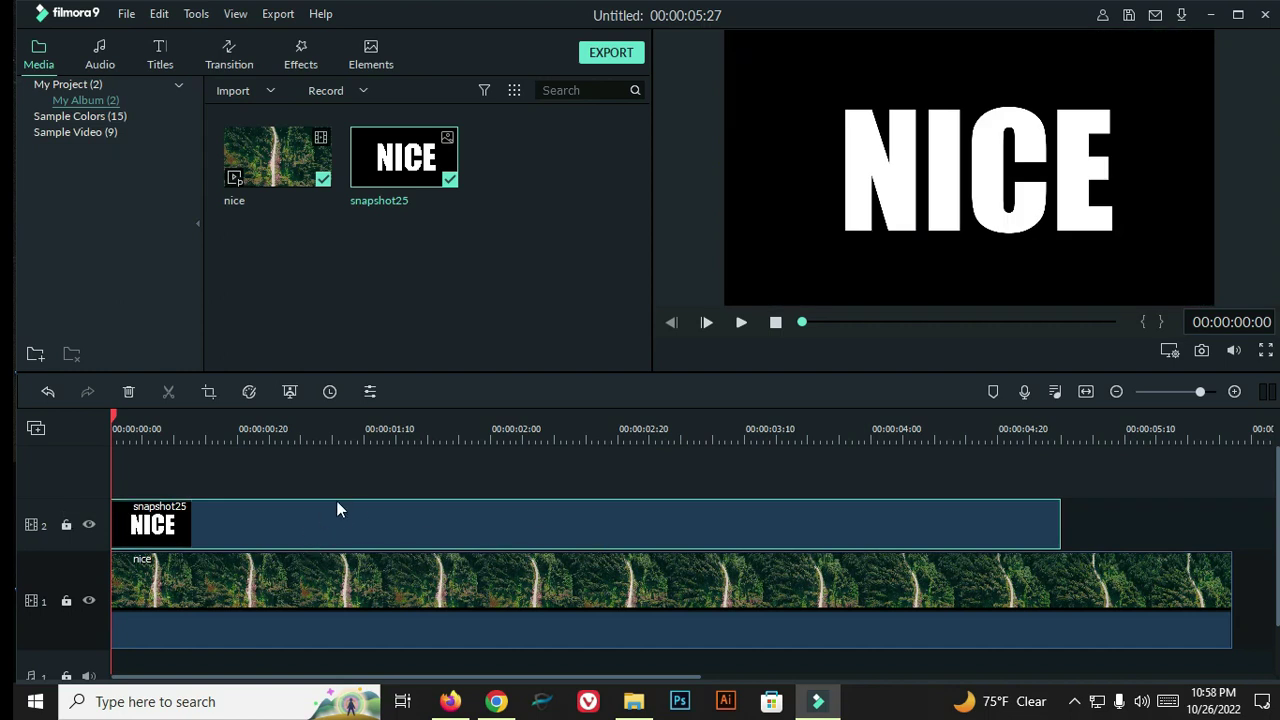
- Open Pan & Zoom for the snapshot25 clip and shrink the start frame to about 1660 x 934 around the NICE text
double_click(263, 526)
left_click(557, 354)
left_click(210, 391)
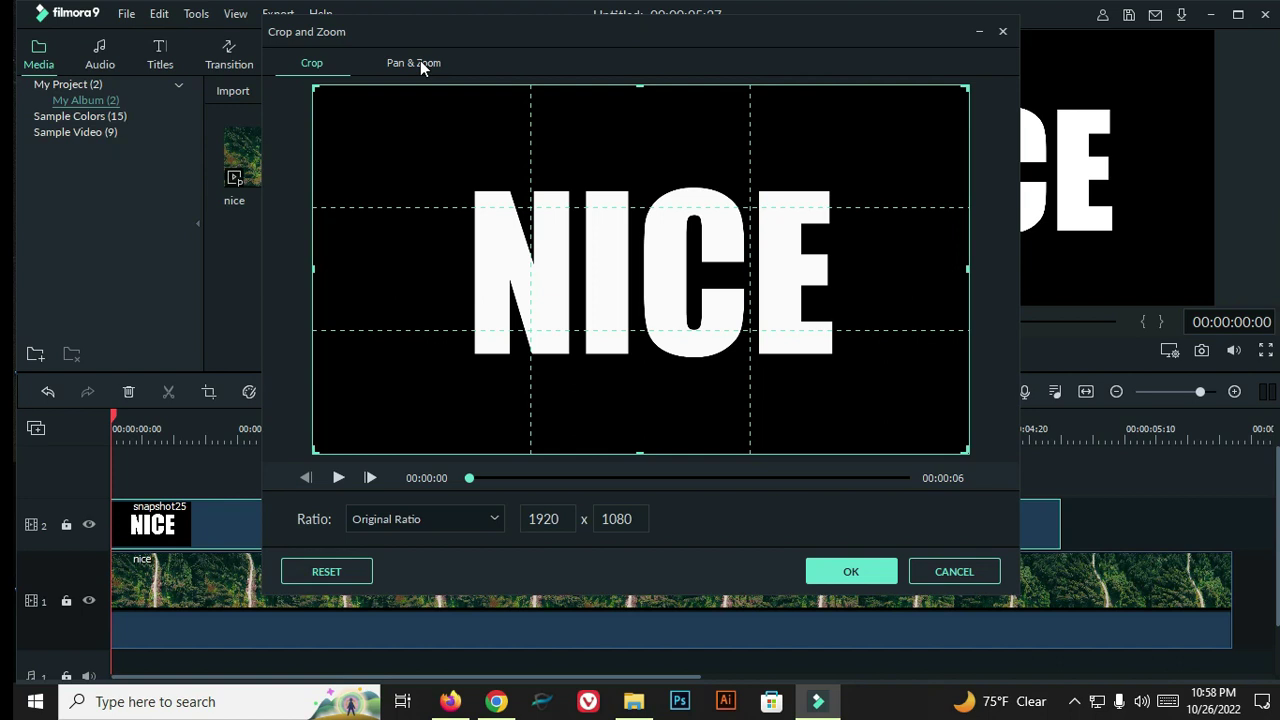
left_click(420, 64)
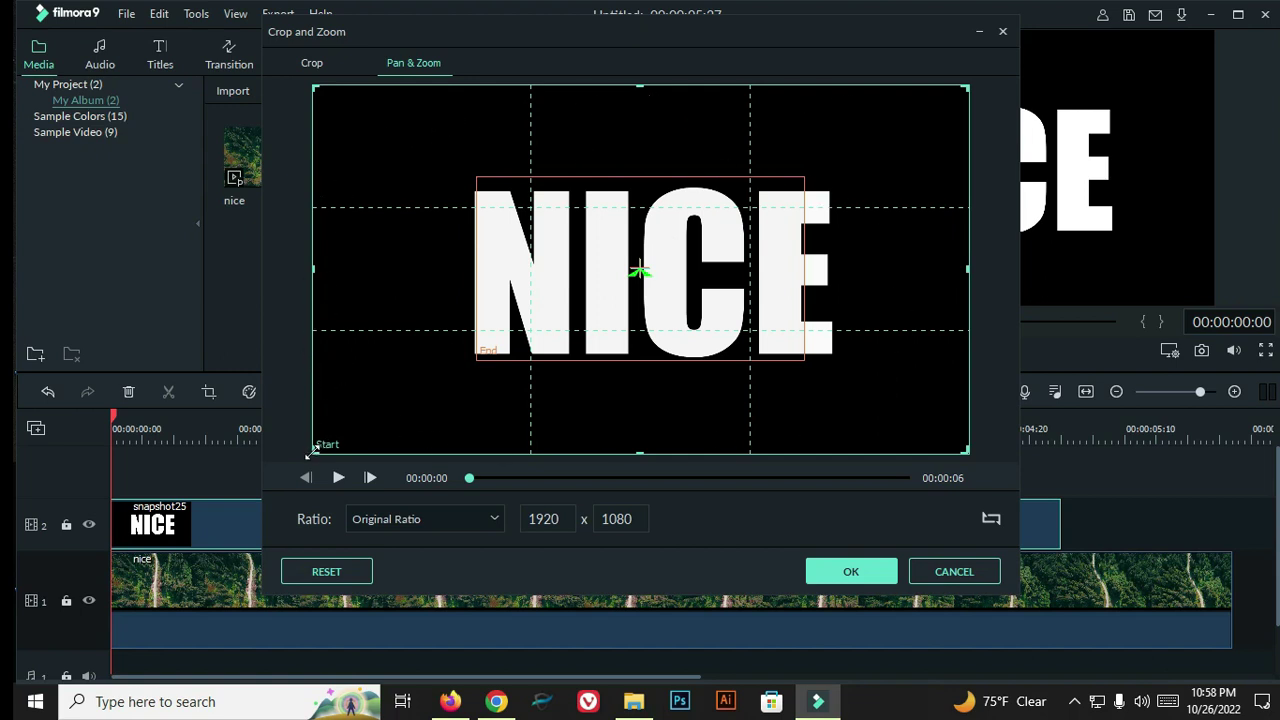
left_click_drag(313, 449, 403, 372)
left_click_drag(726, 140, 694, 157)
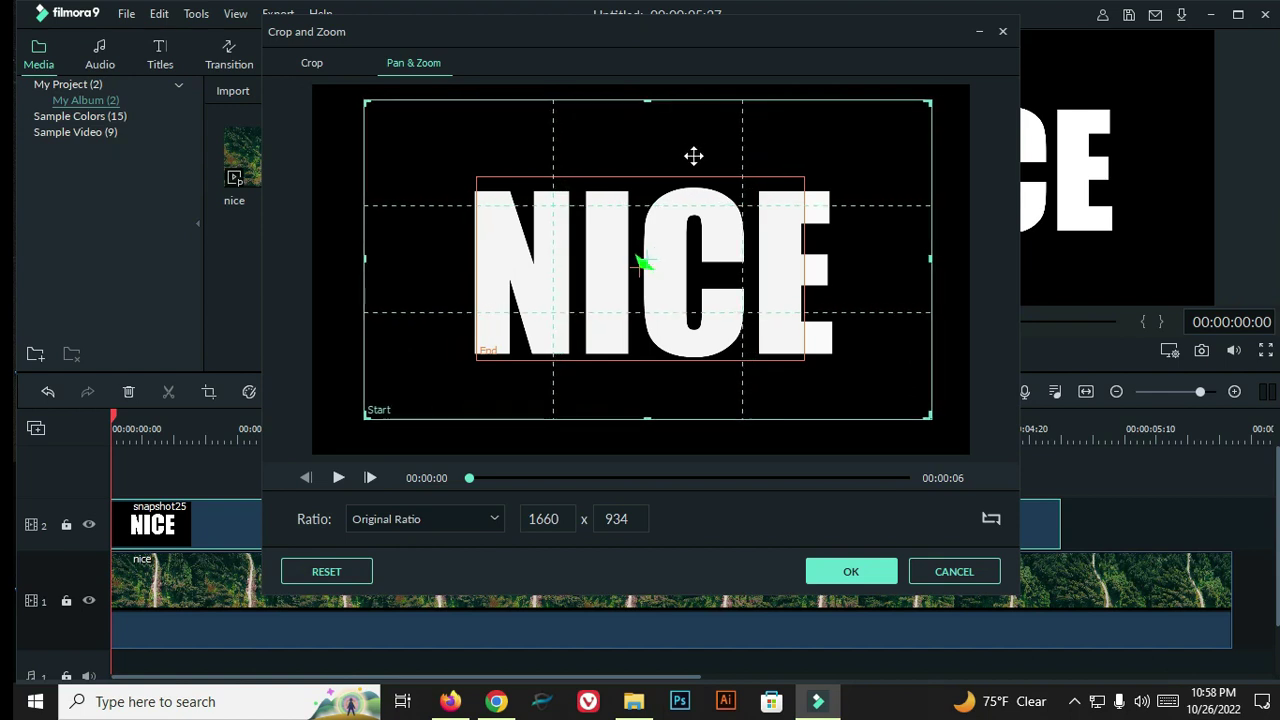
- Shrink the end frame to about 139 x 78 and place it over the lower part of the letter I
left_click(500, 330)
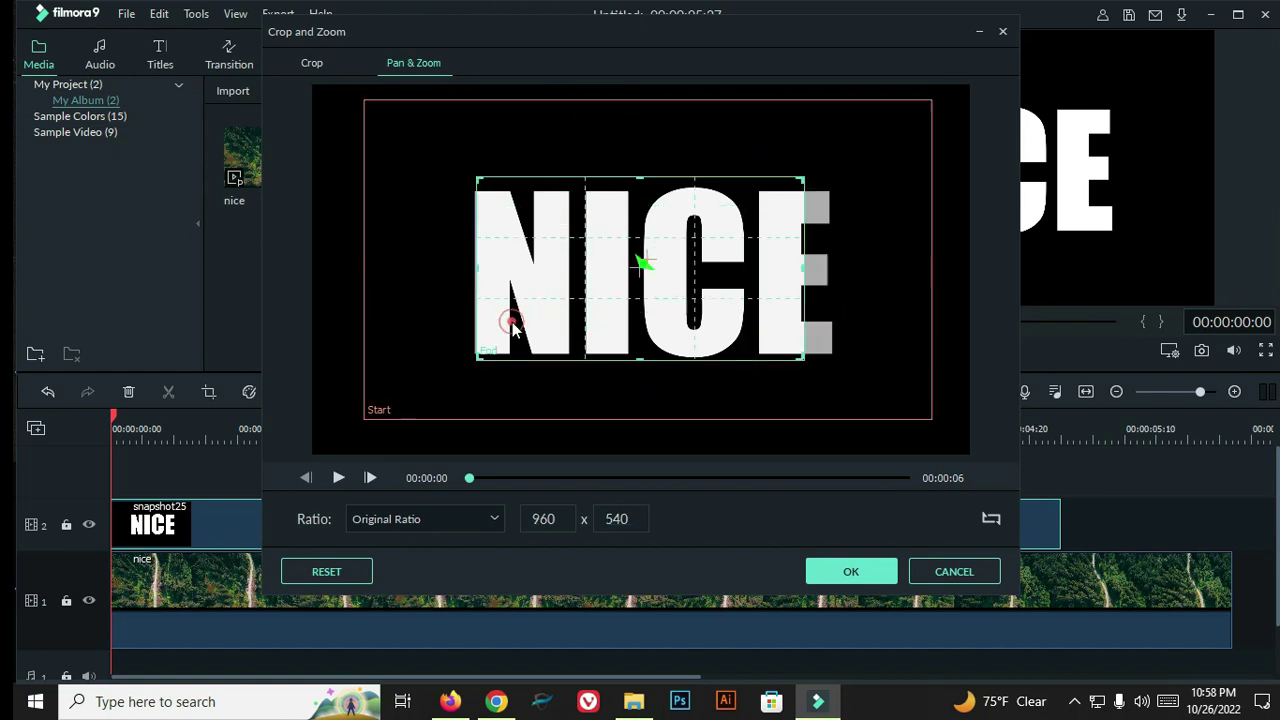
left_click_drag(475, 362, 733, 230)
left_click_drag(800, 178, 637, 317)
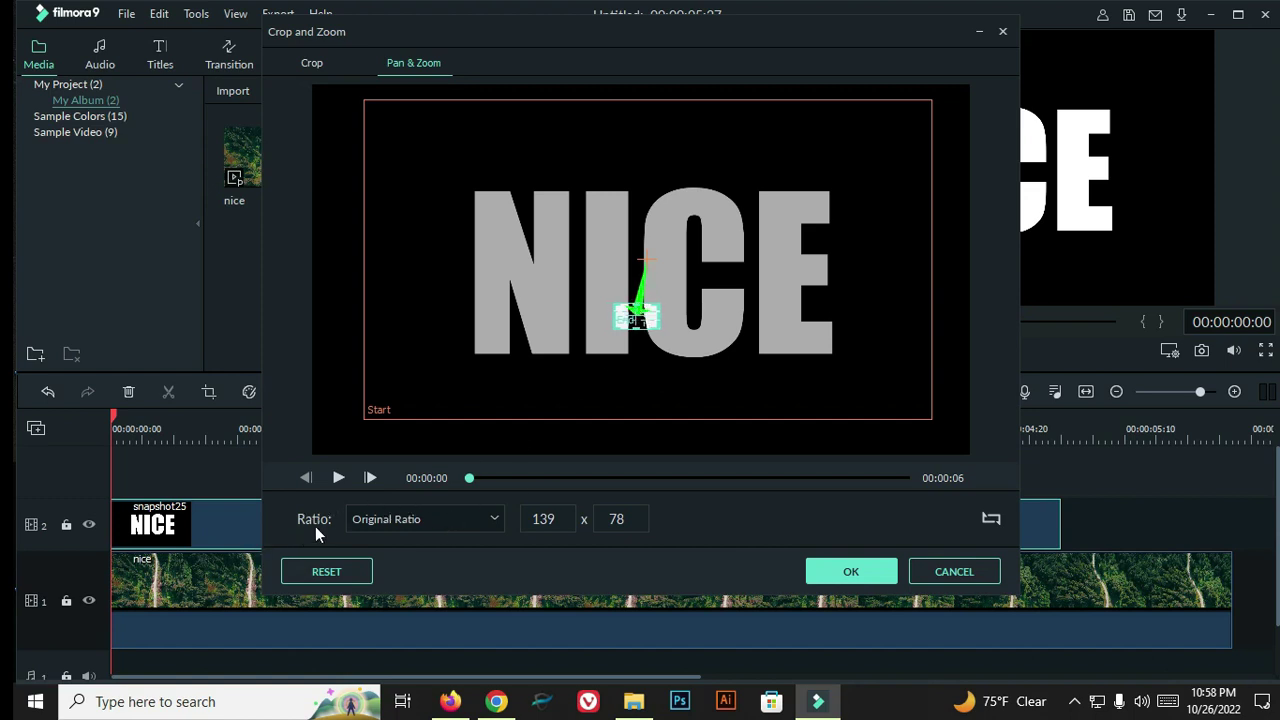
- Switch the Pan & Zoom ratio to Custom, narrow the end frame to 79 x 79, and place it at the I's lower-right corner
left_click(496, 516)
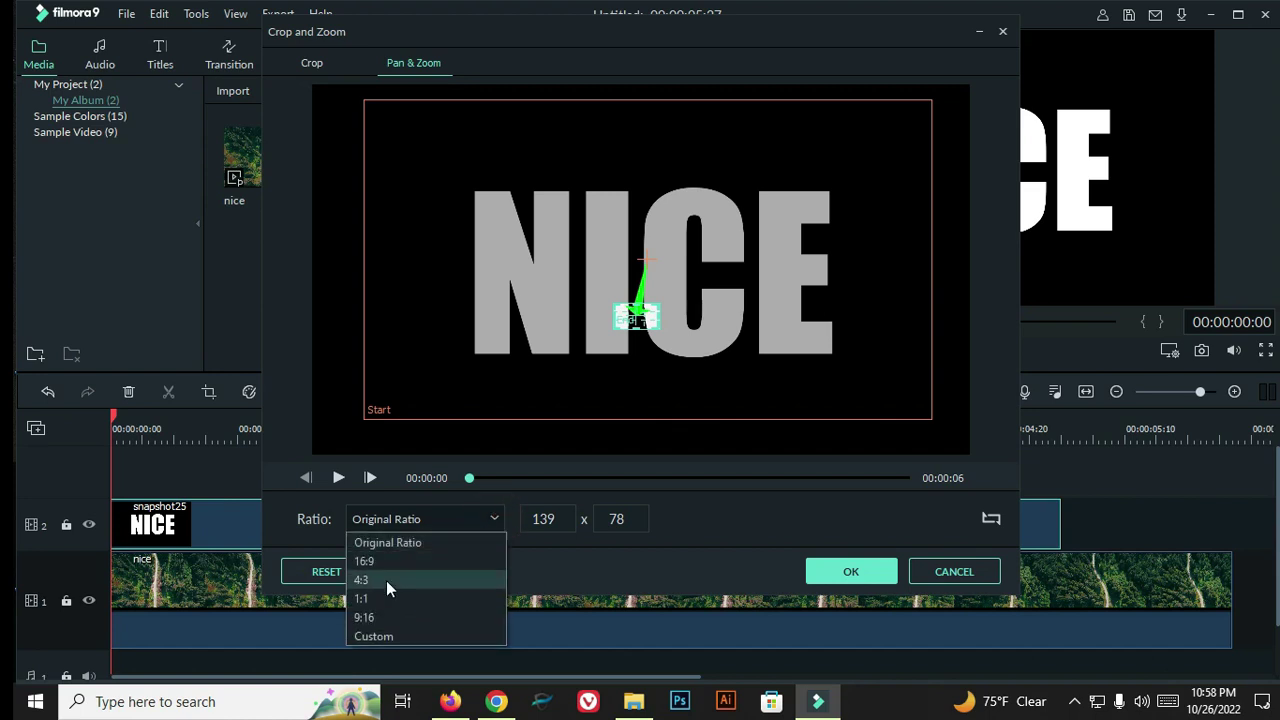
left_click(378, 636)
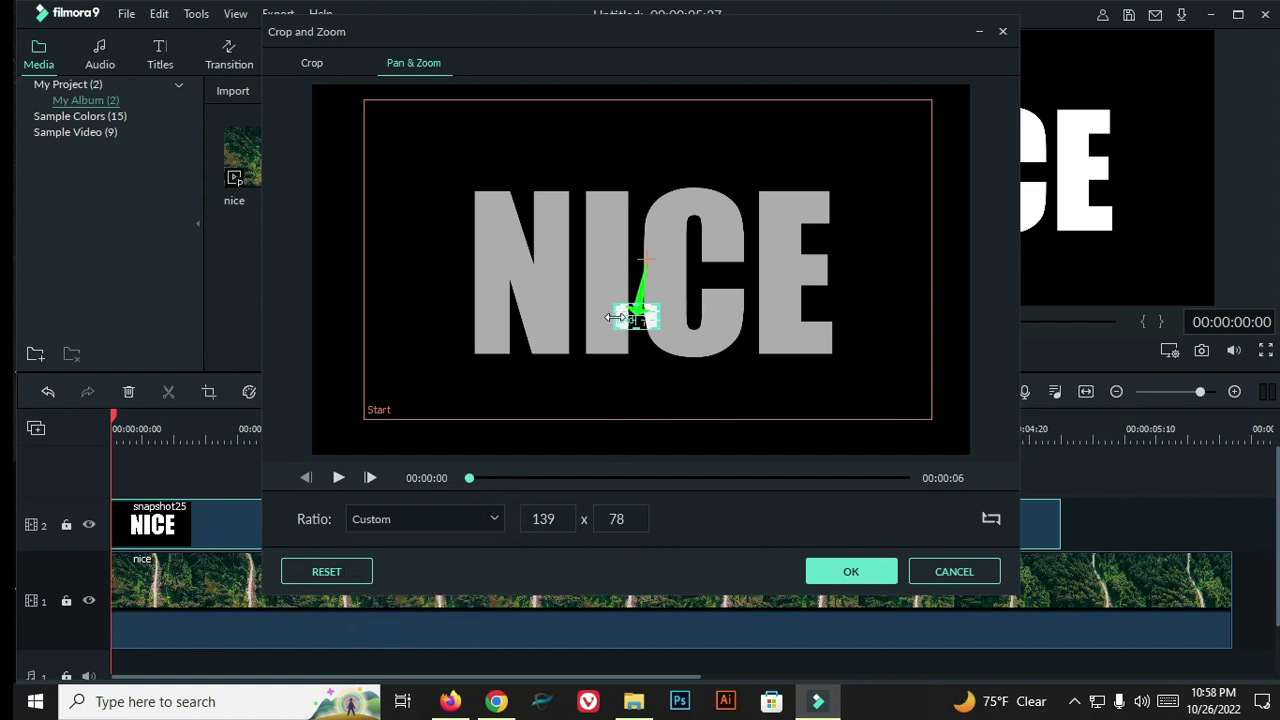
left_click_drag(614, 317, 643, 317)
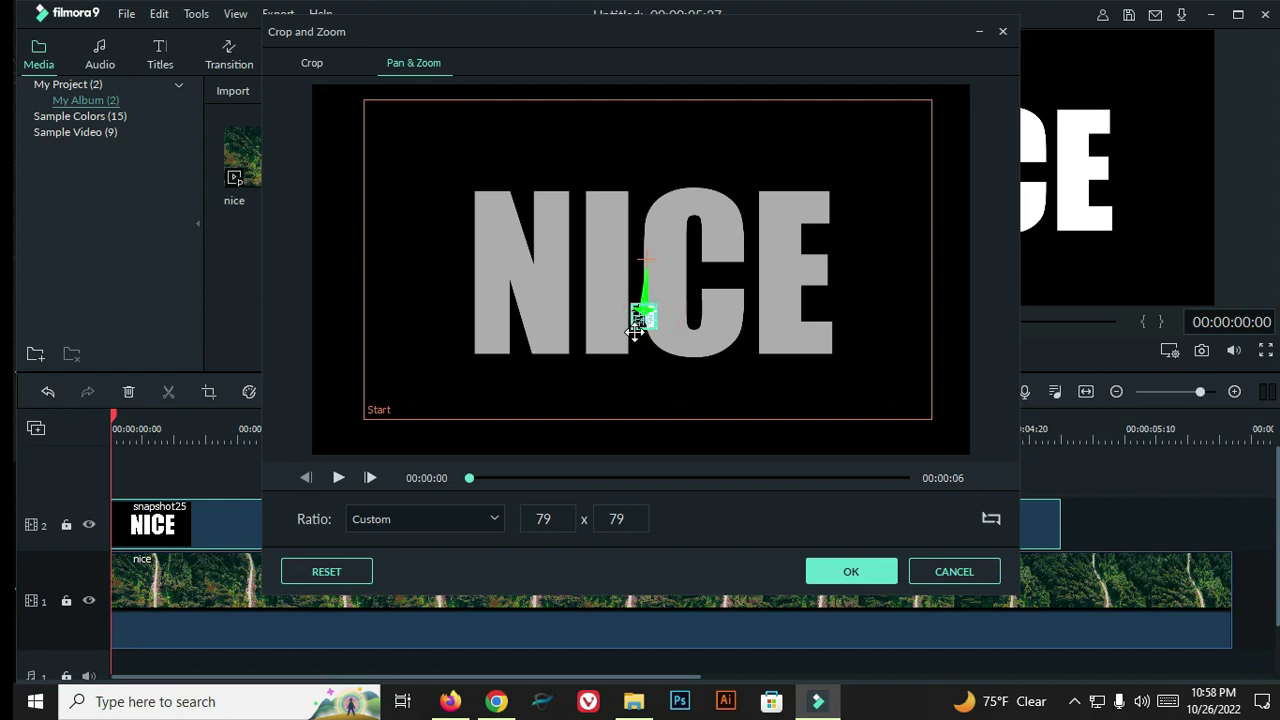
left_click_drag(643, 317, 638, 345)
left_click(852, 566)
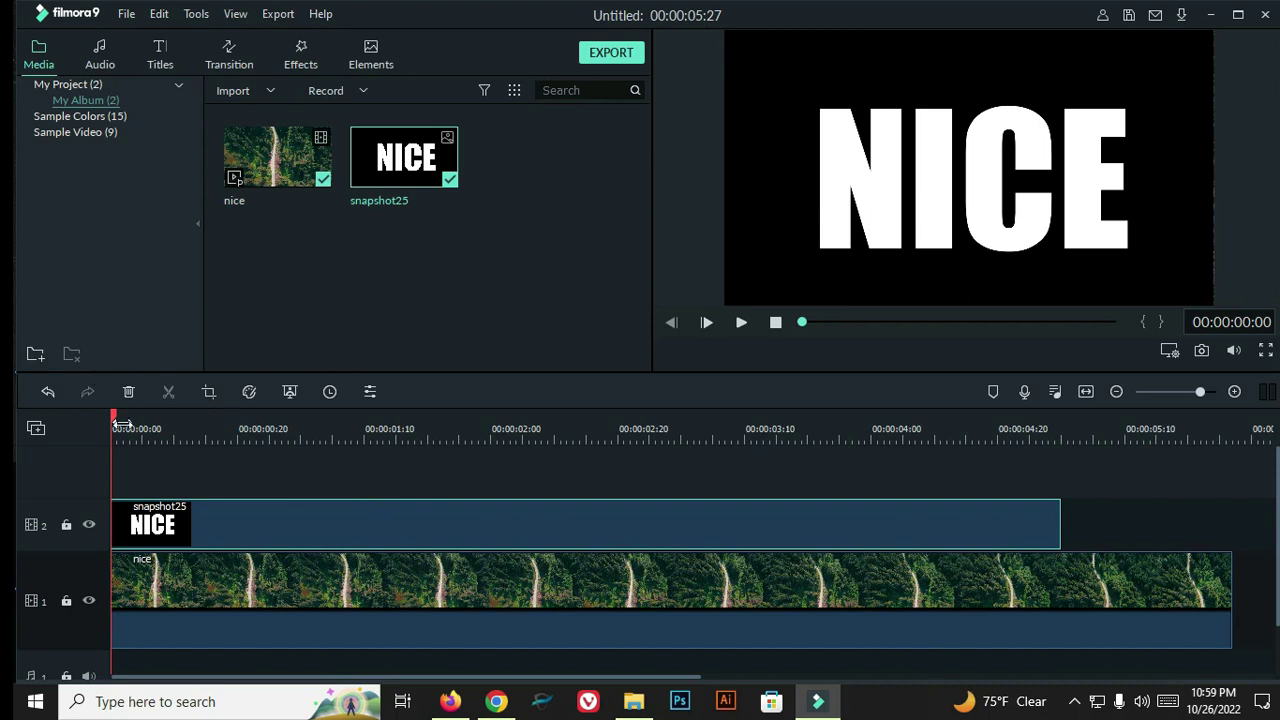
- Play the timeline to preview the zoom on the NICE title, and return the playhead to the start
key("space")
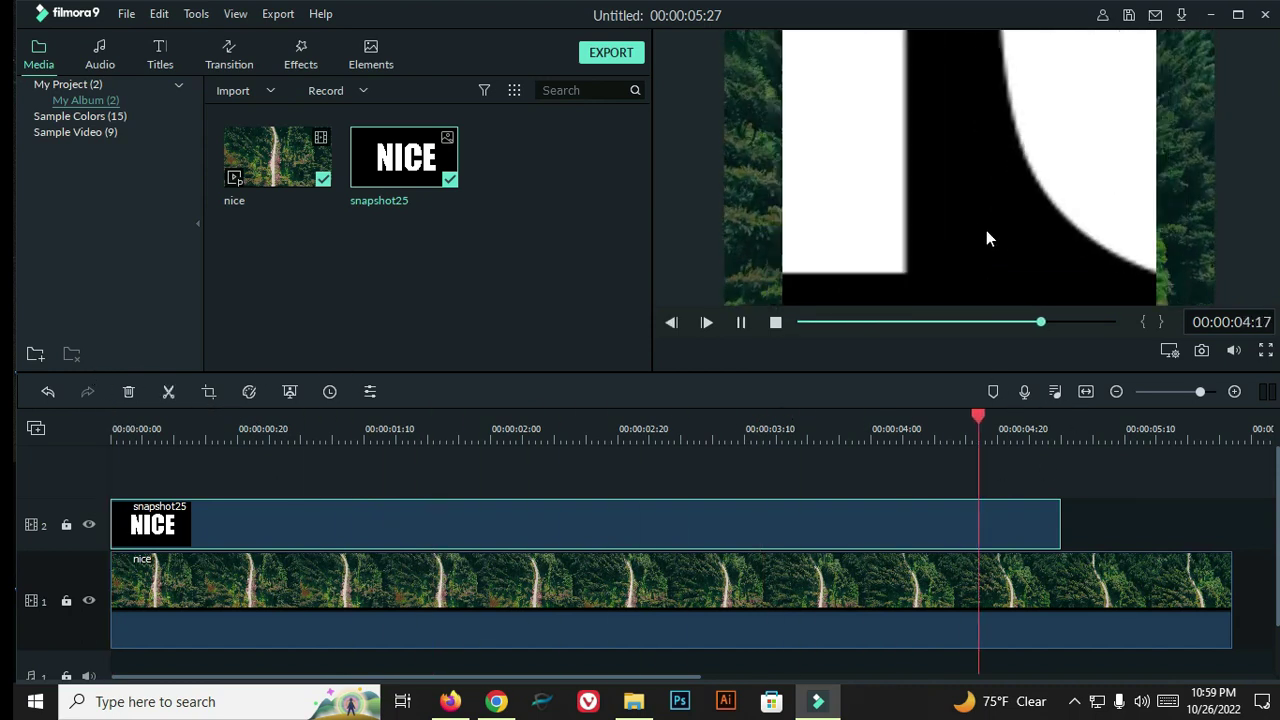
left_click(741, 322)
left_click_drag(1234, 418, 14, 532)
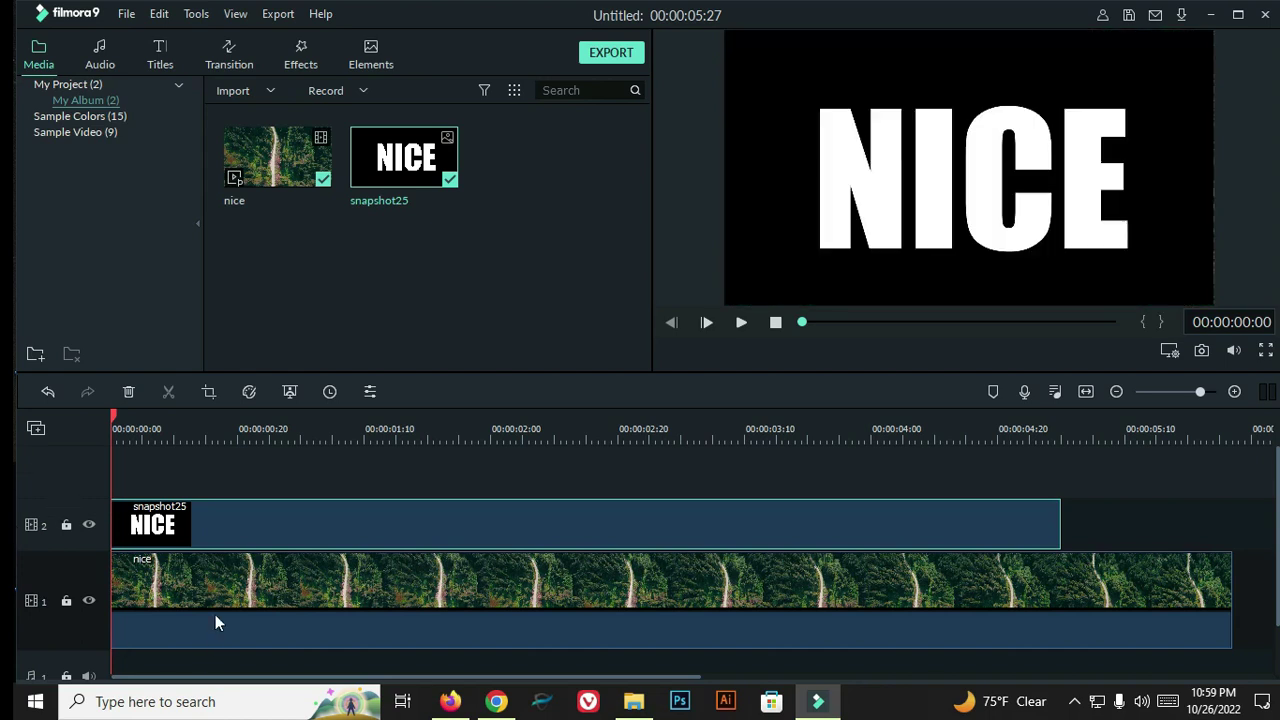
double_click(253, 525)
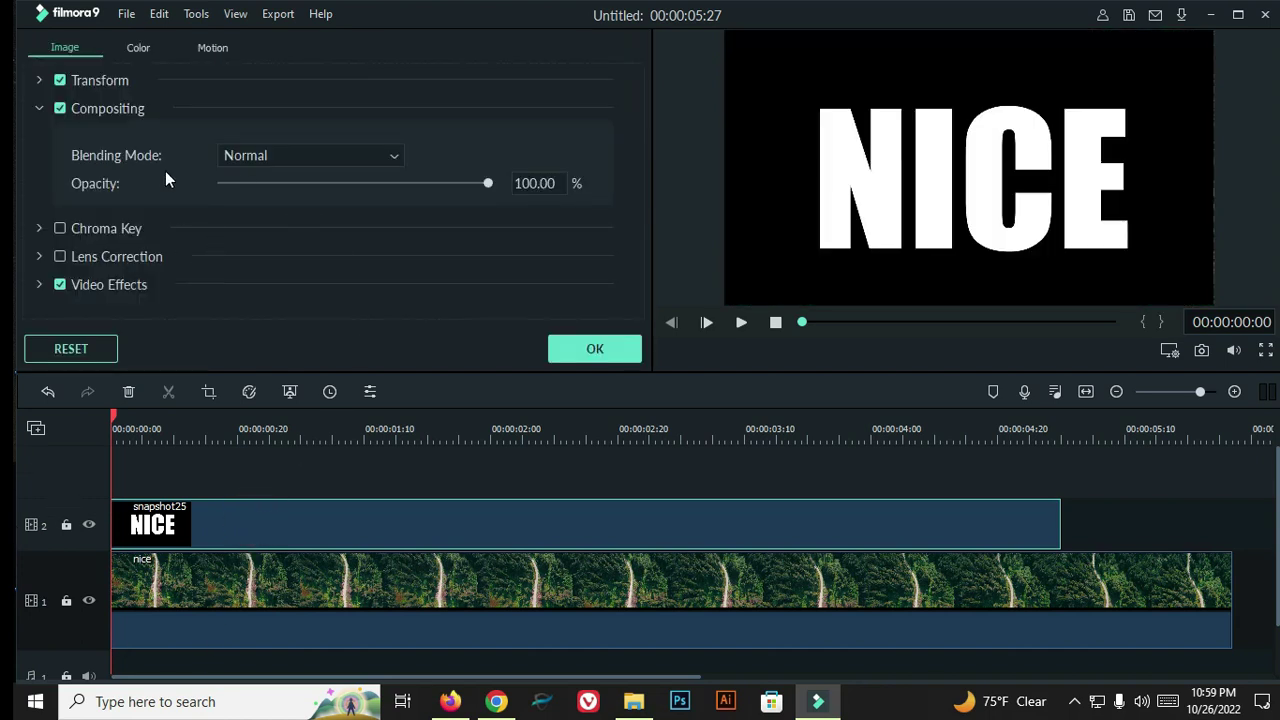
left_click(38, 108)
left_click(38, 108)
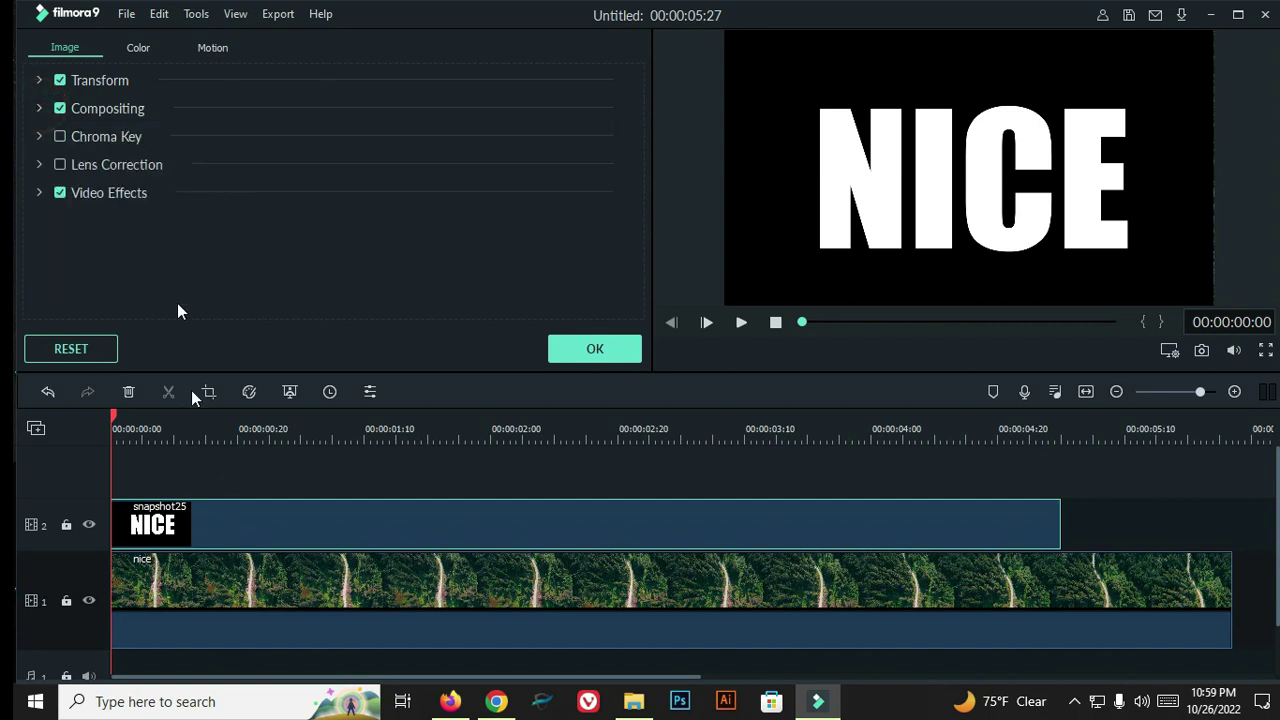
left_click(618, 348)
- Set the snapshot25 clip's blending mode to Multiply in its Compositing settings
double_click(278, 522)
left_click(37, 108)
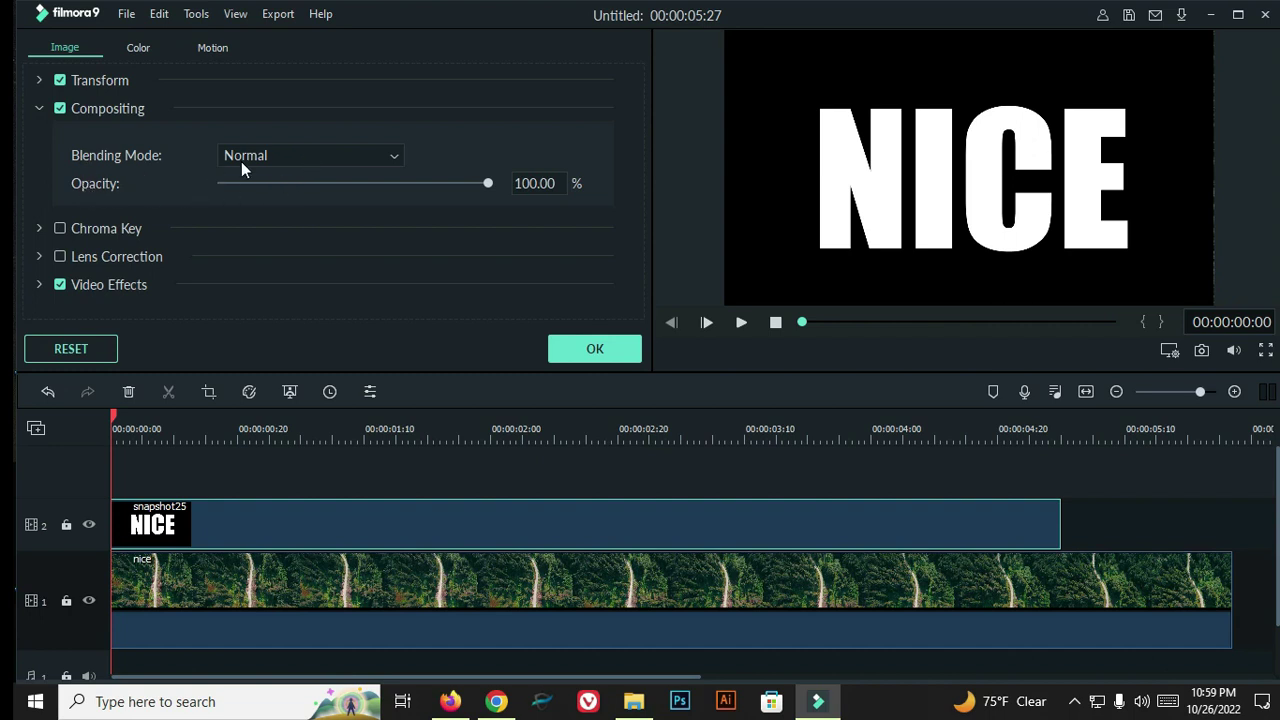
left_click(394, 160)
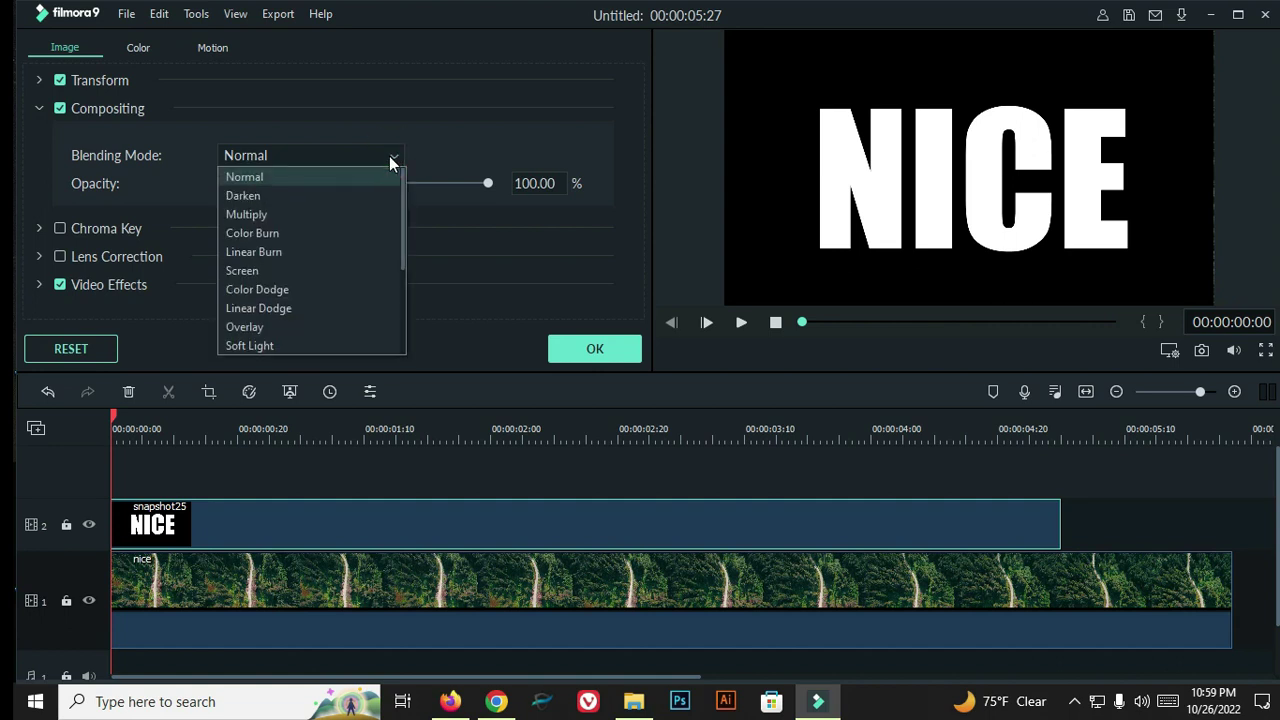
left_click(287, 214)
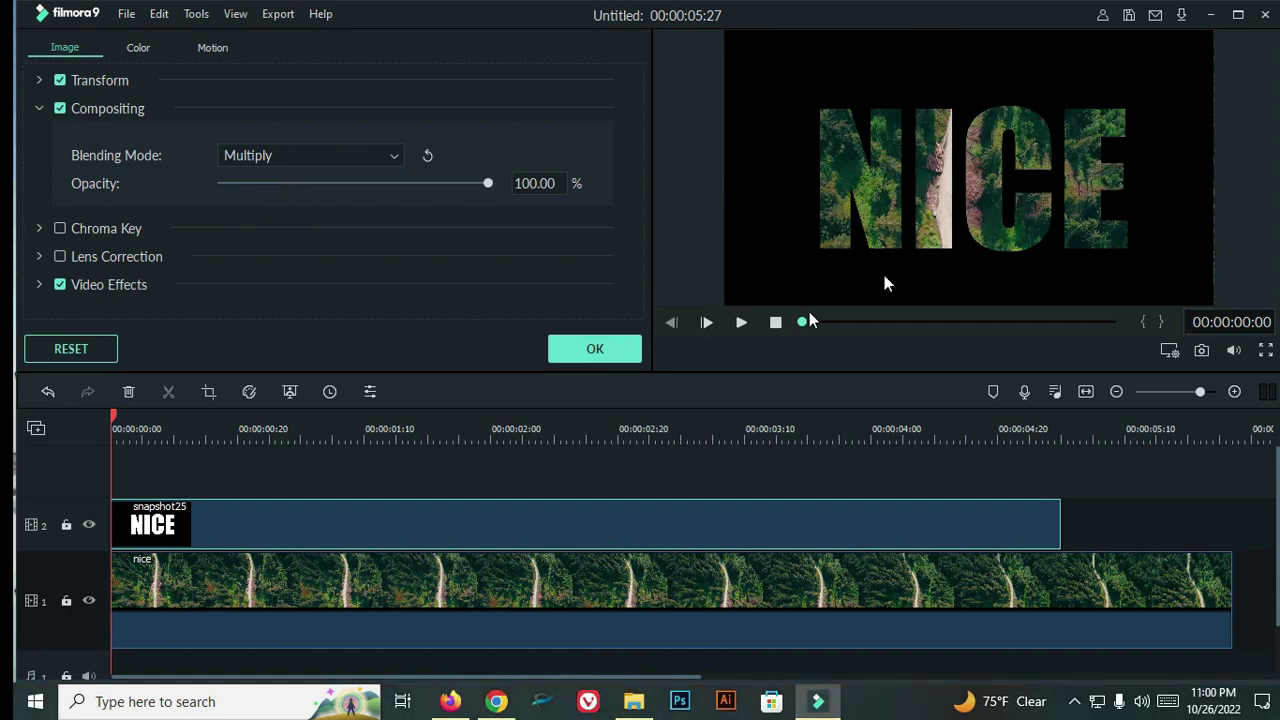
left_click(580, 349)
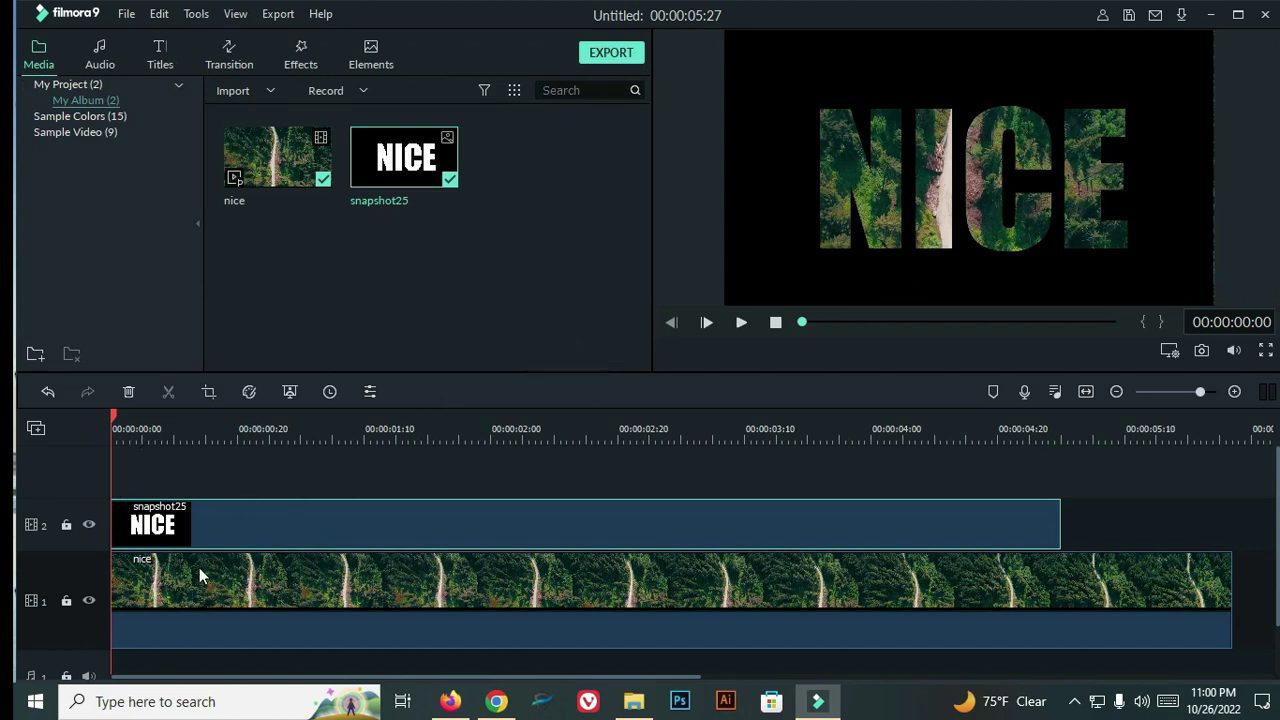
- Play the blended text zoom to the end and move the playhead back to 00:00:04:19
left_click(741, 323)
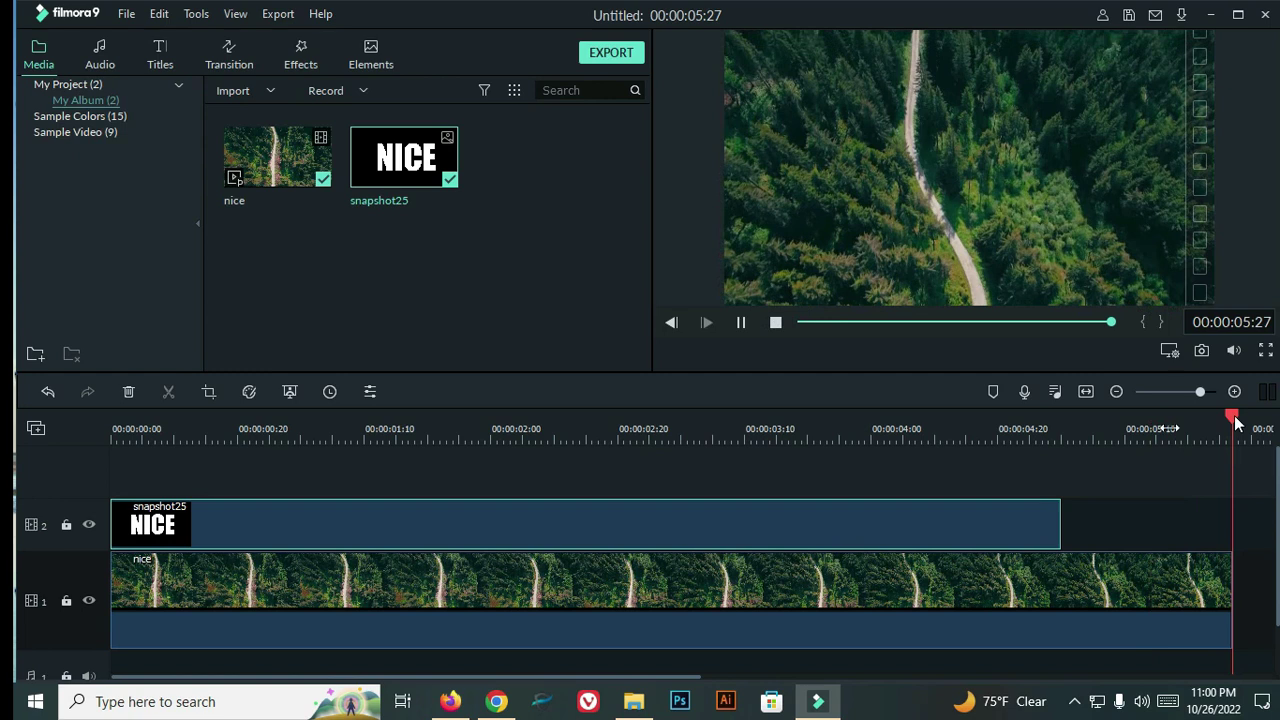
left_click_drag(1232, 414, 992, 430)
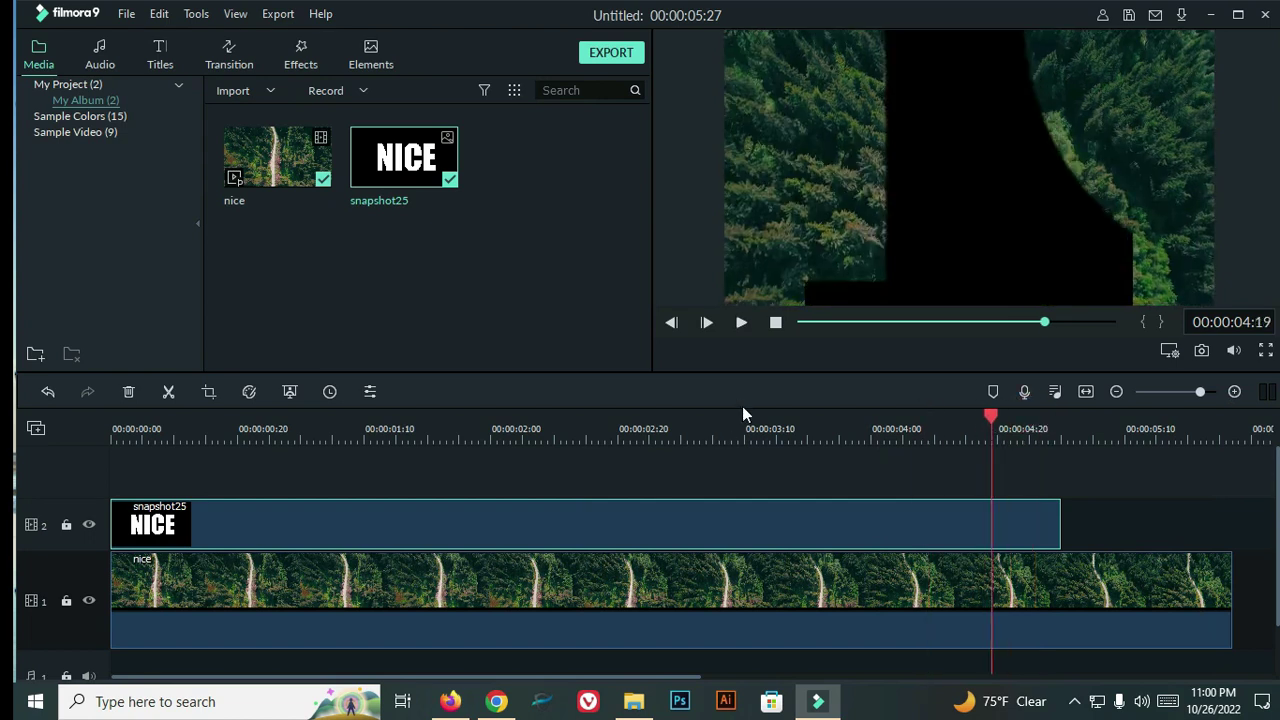
- Reopen Pan & Zoom for the snapshot25 clip and shift the start frame slightly lower over the NICE text
left_click(308, 509)
left_click(208, 393)
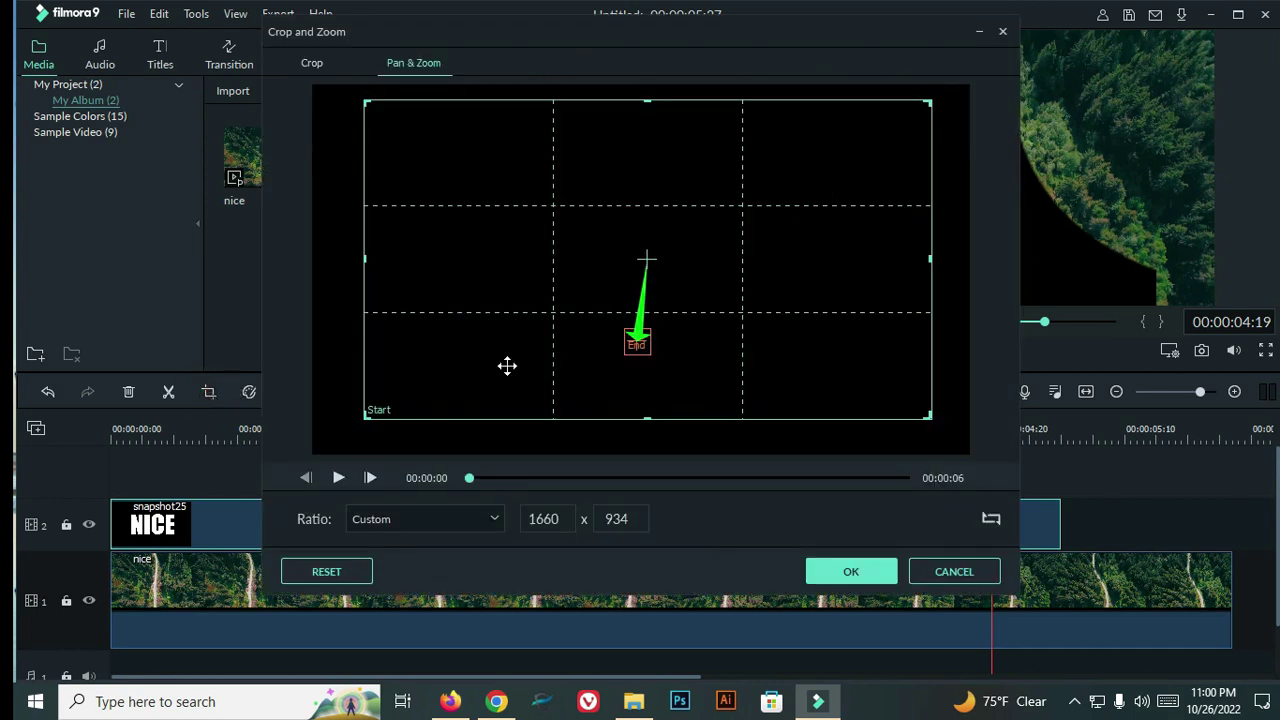
left_click(428, 66)
left_click(671, 290)
left_click_drag(636, 347, 657, 314)
left_click(848, 576)
left_click(450, 533)
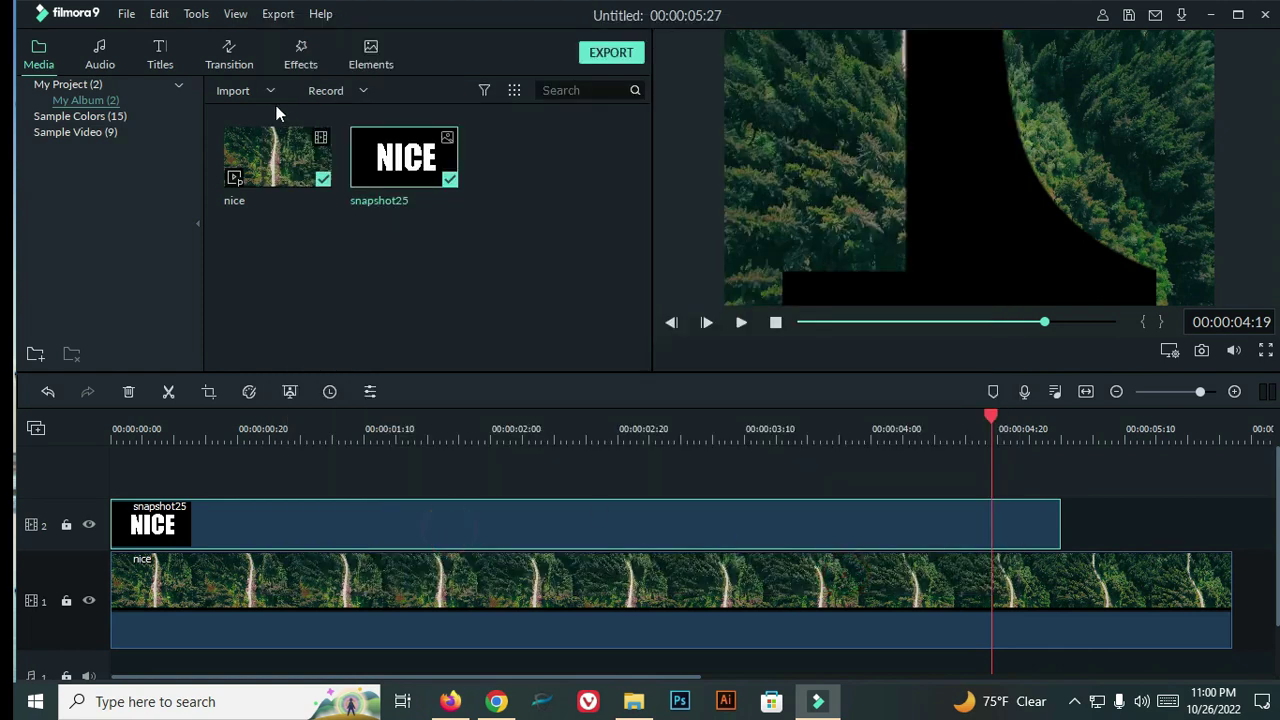
- Switch the snapshot25 clip's blending mode back to Normal
left_click(267, 510)
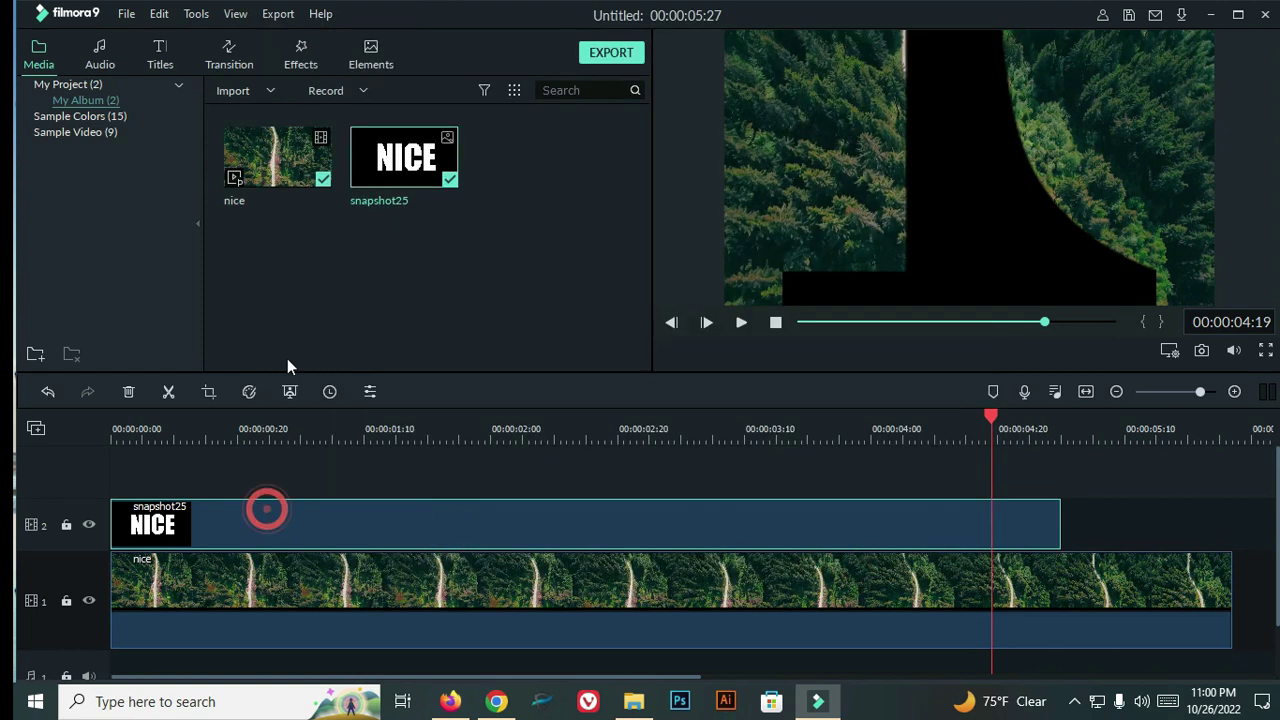
double_click(207, 530)
left_click(390, 156)
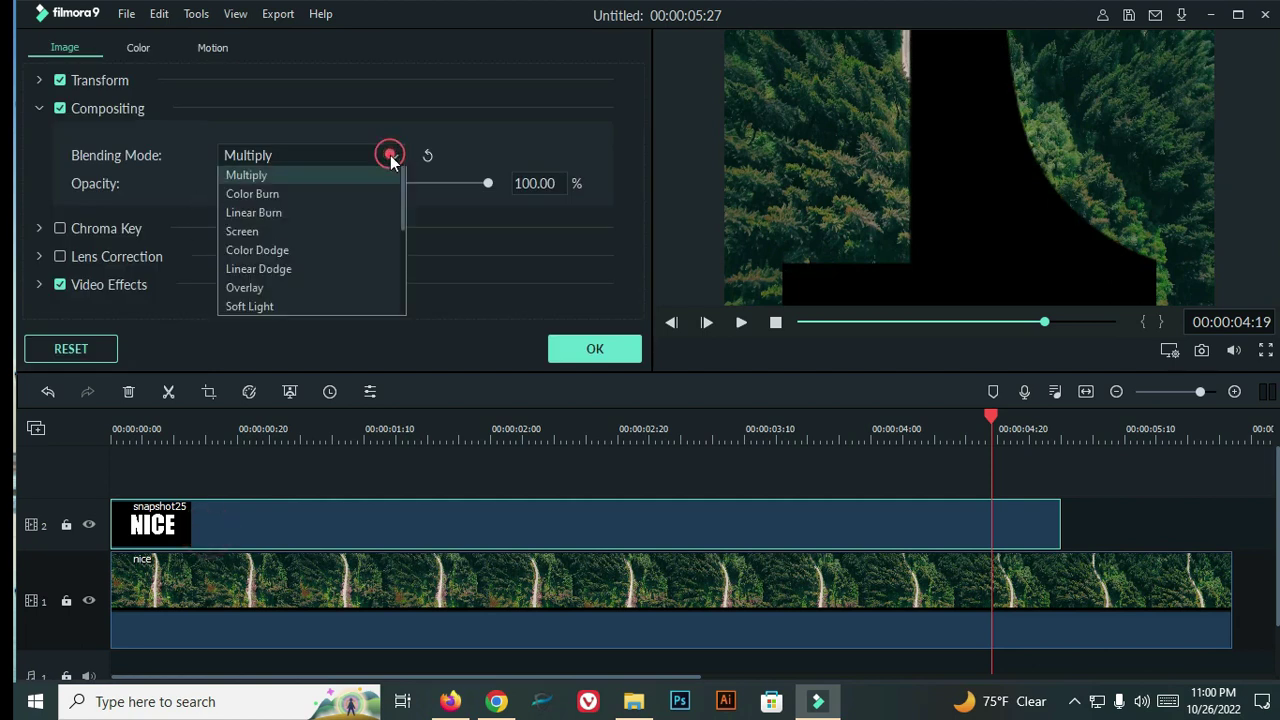
left_click(270, 177)
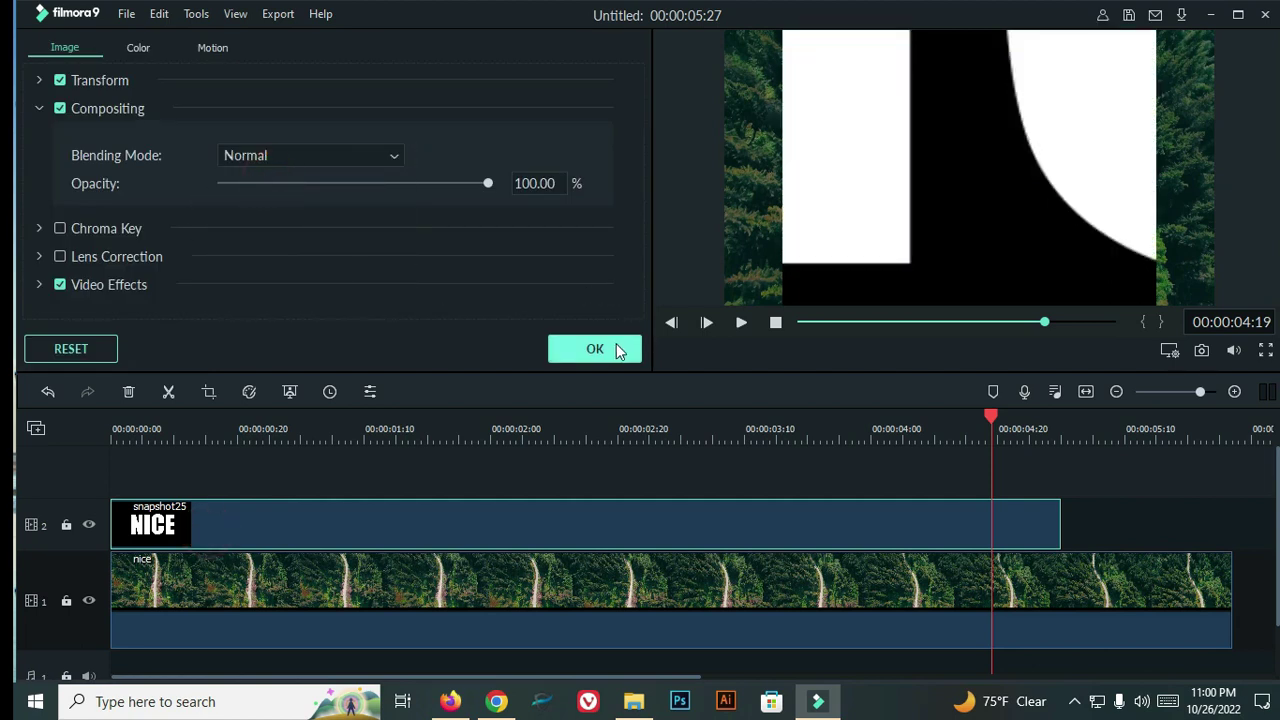
left_click(613, 346)
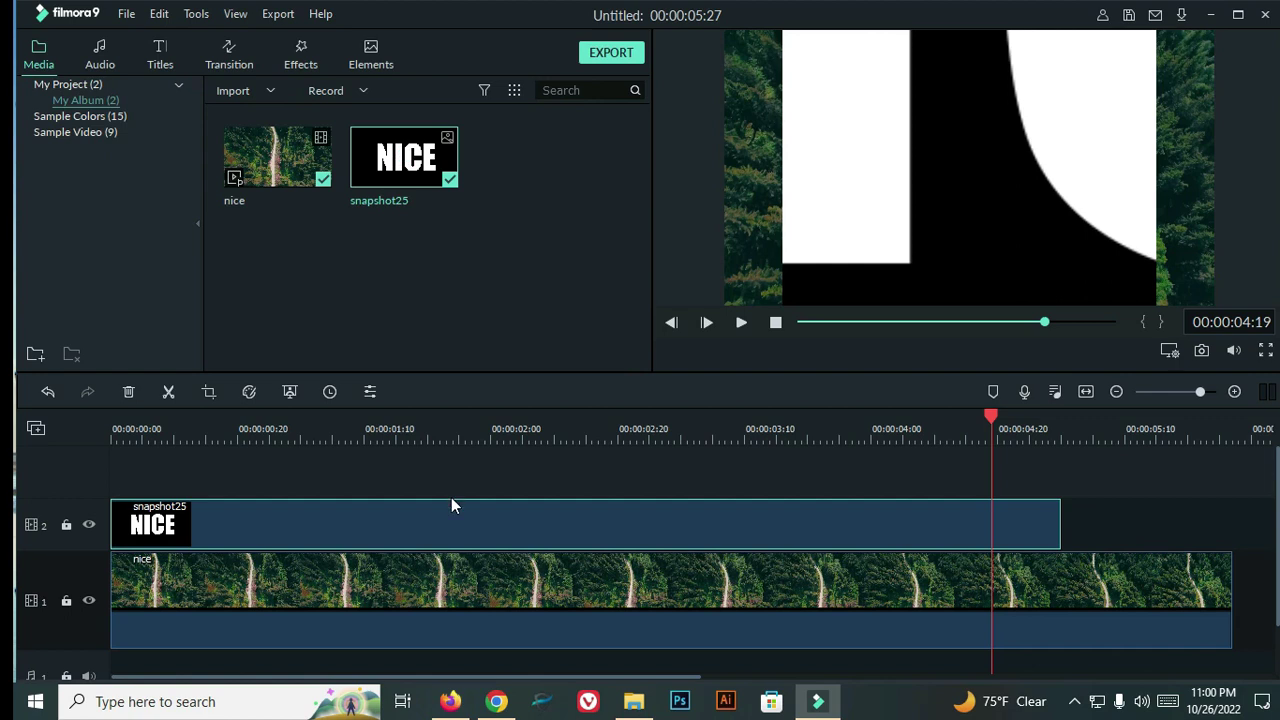
- Move the Pan & Zoom end frame of the snapshot25 clip onto the lower white part of the letter C
left_click(207, 393)
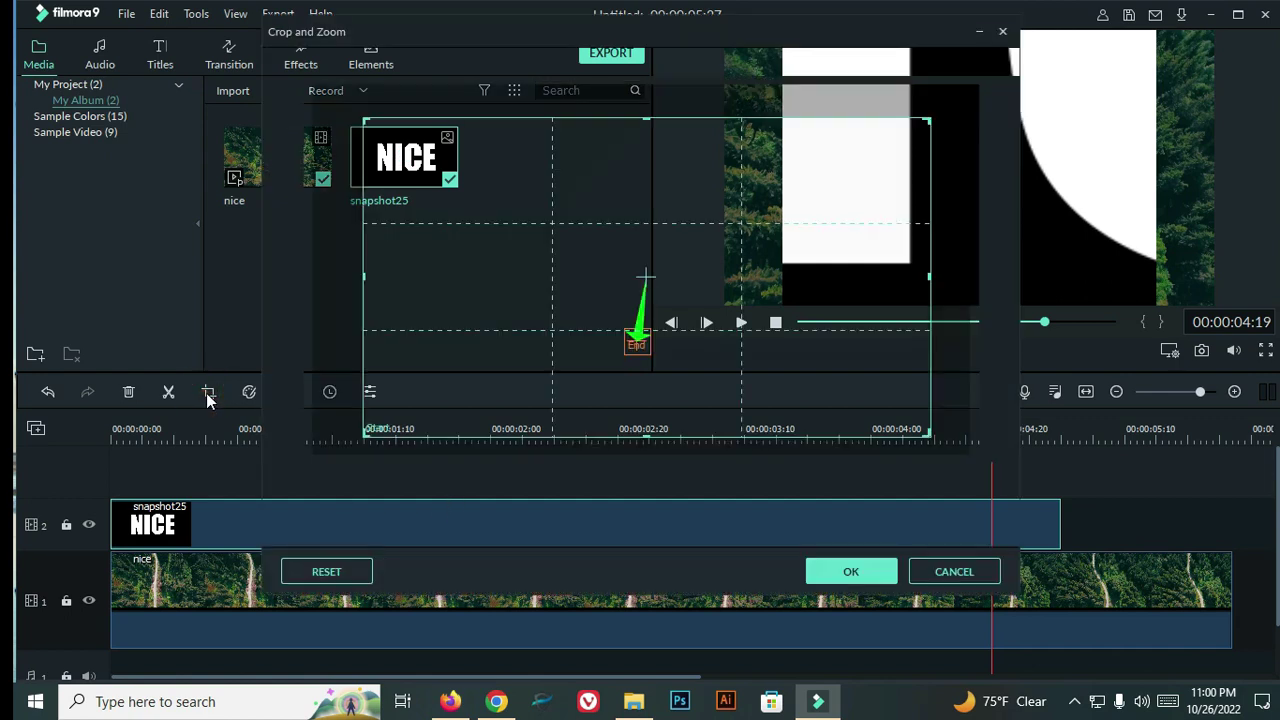
left_click_drag(640, 337, 668, 320)
left_click(640, 346)
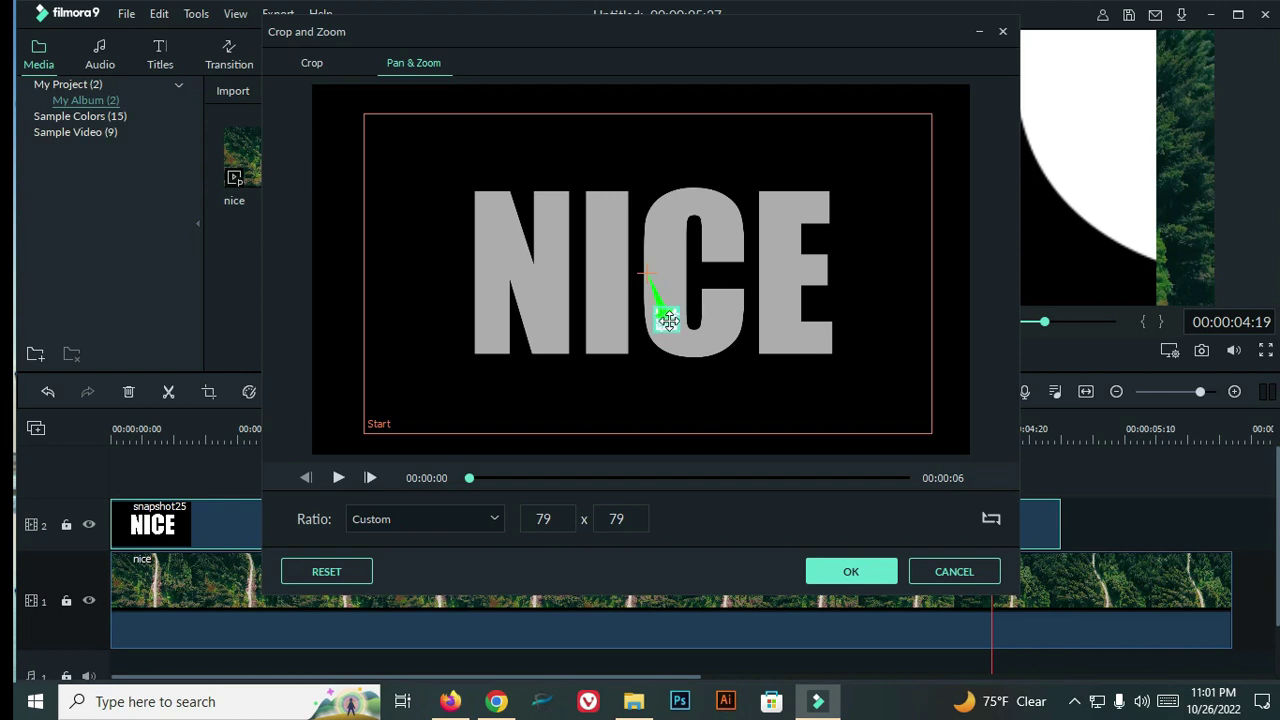
left_click(850, 571)
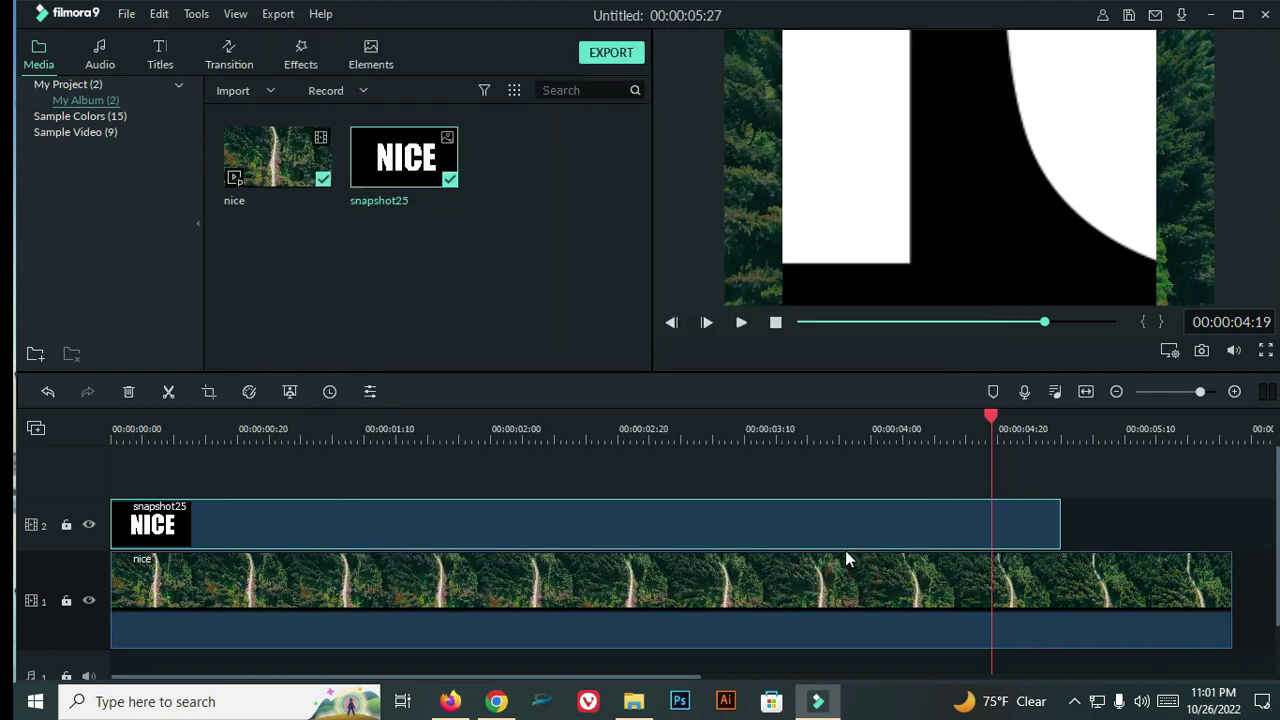
- Set the blending mode of the snapshot25 clip to Multiply with the end frame now inside the letter C
double_click(308, 504)
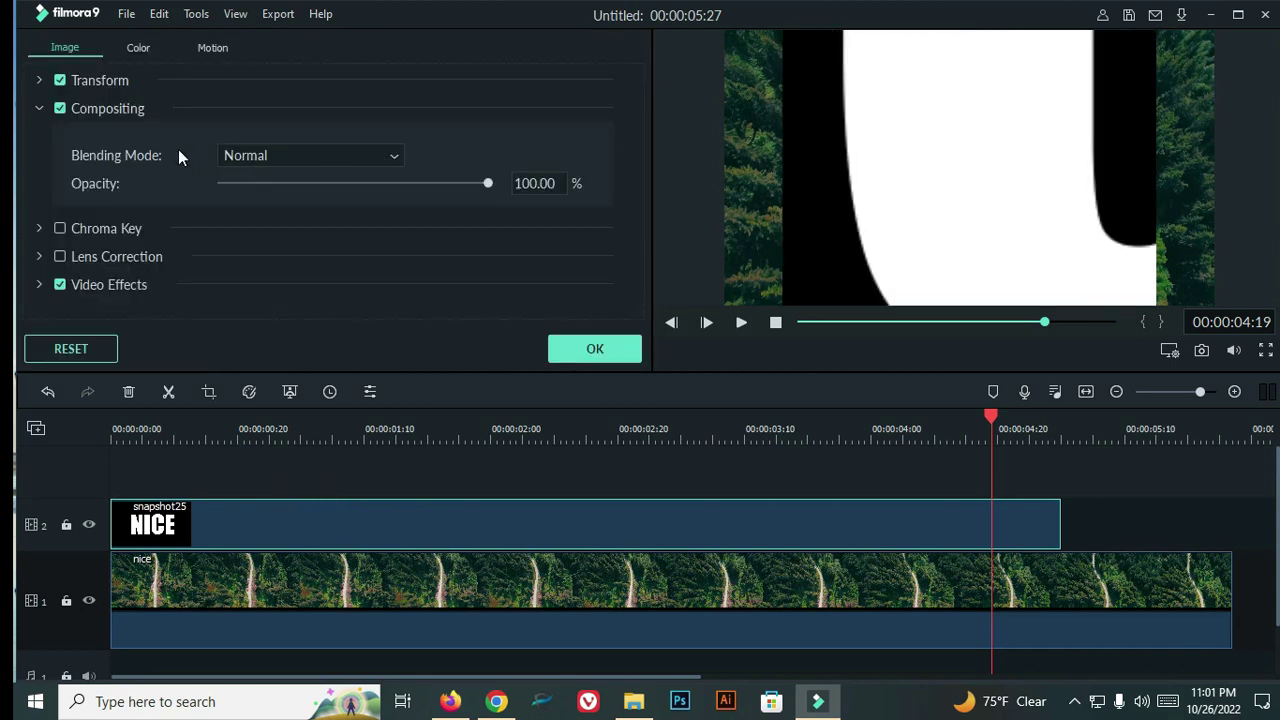
left_click(395, 156)
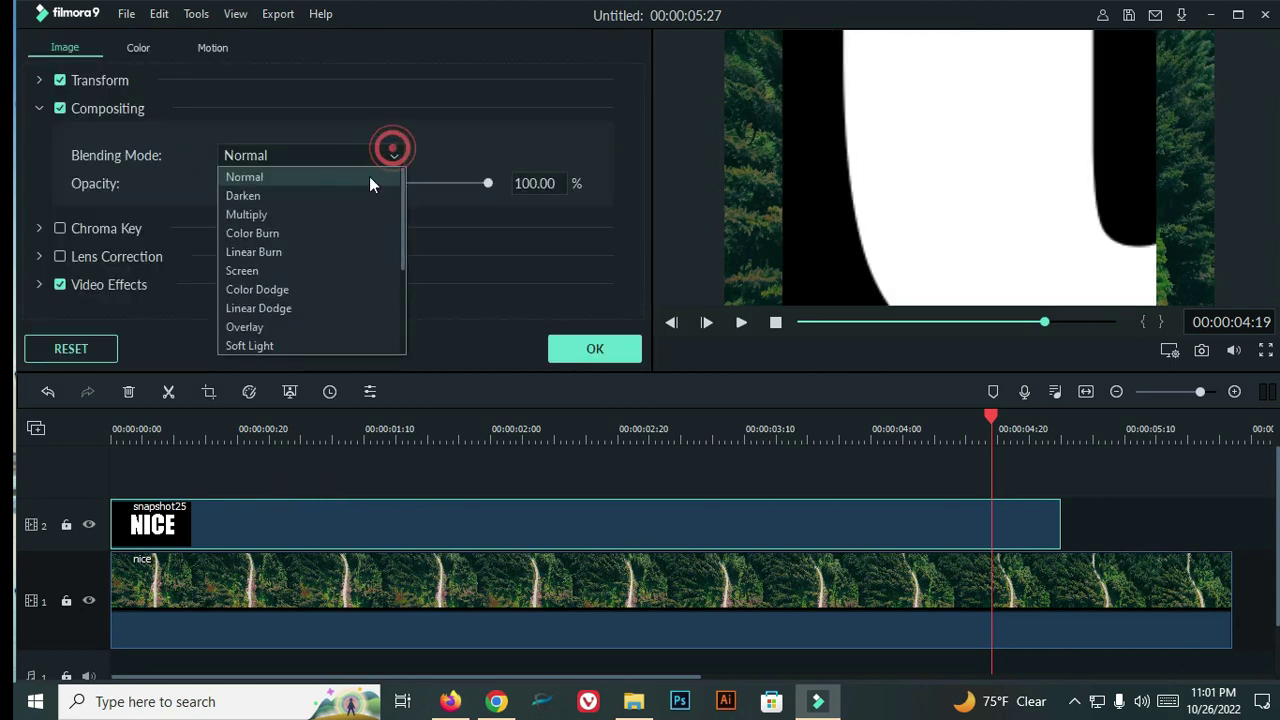
left_click(267, 215)
left_click(591, 348)
- Play the finished zoom-through effect from the beginning, and move the playhead back to 00:00:01:23
left_click_drag(989, 413, 325, 463)
key("Home")
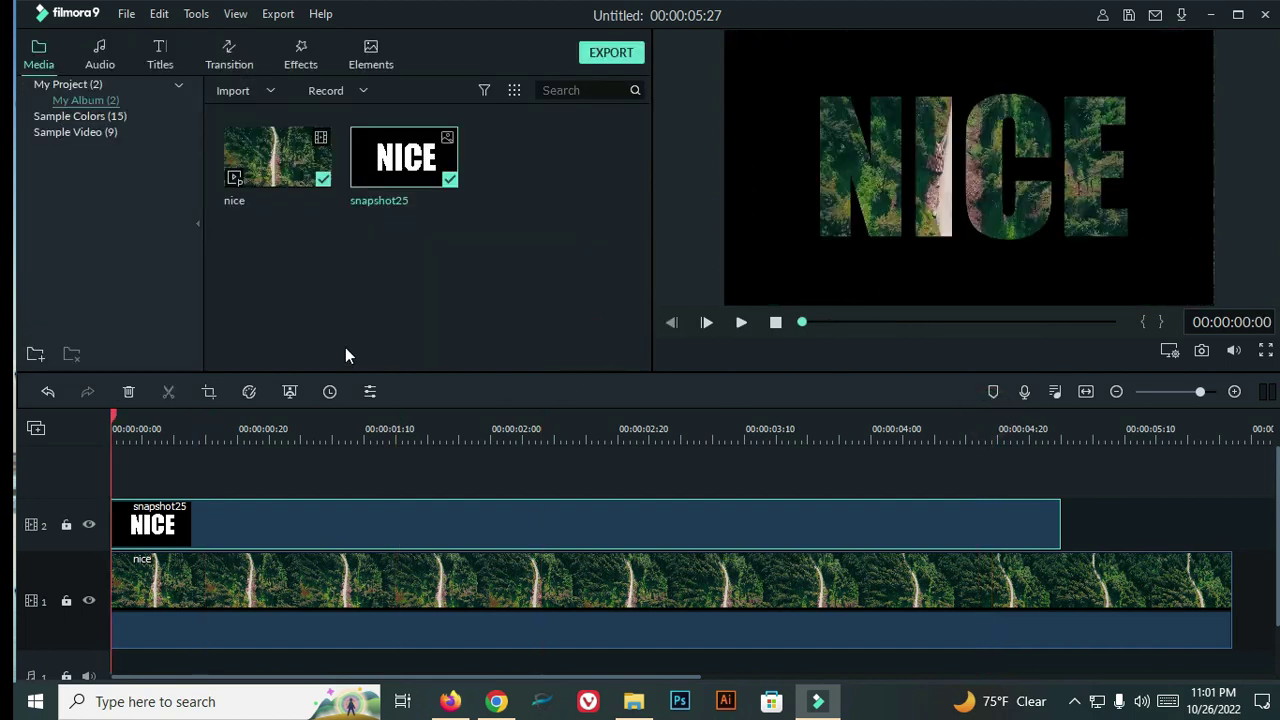
left_click(740, 324)
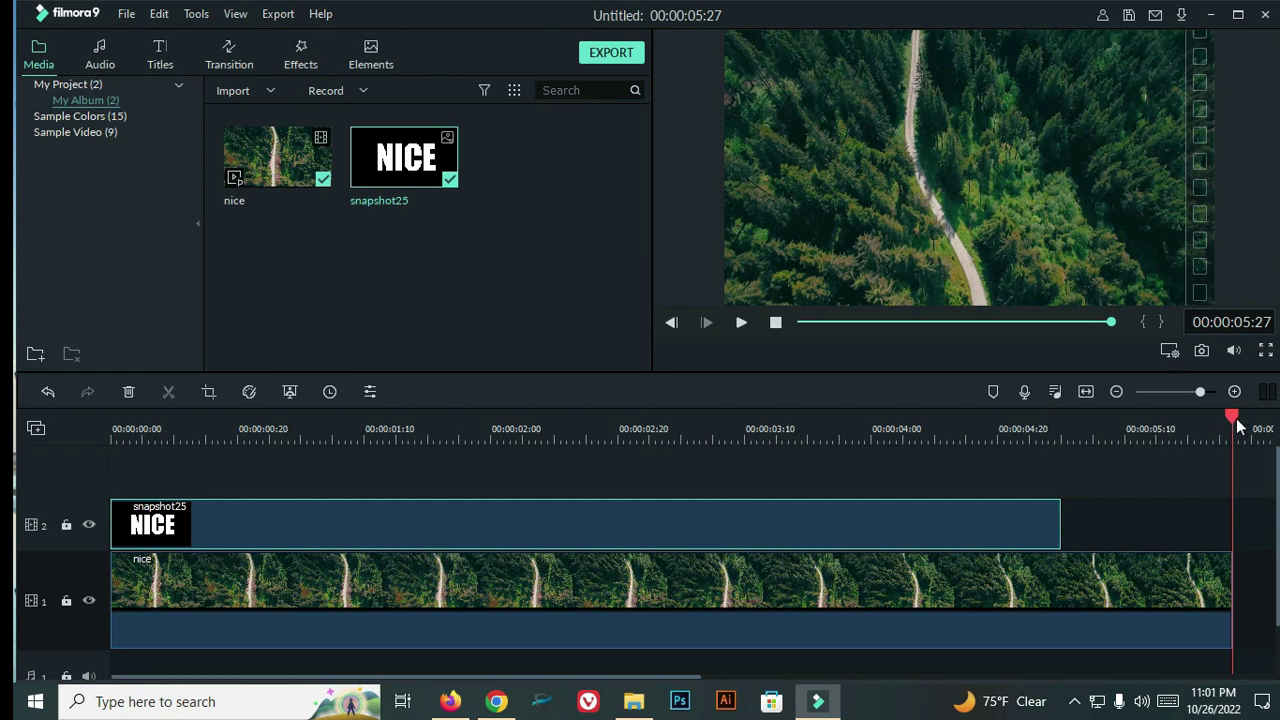
left_click_drag(1231, 420, 446, 425)
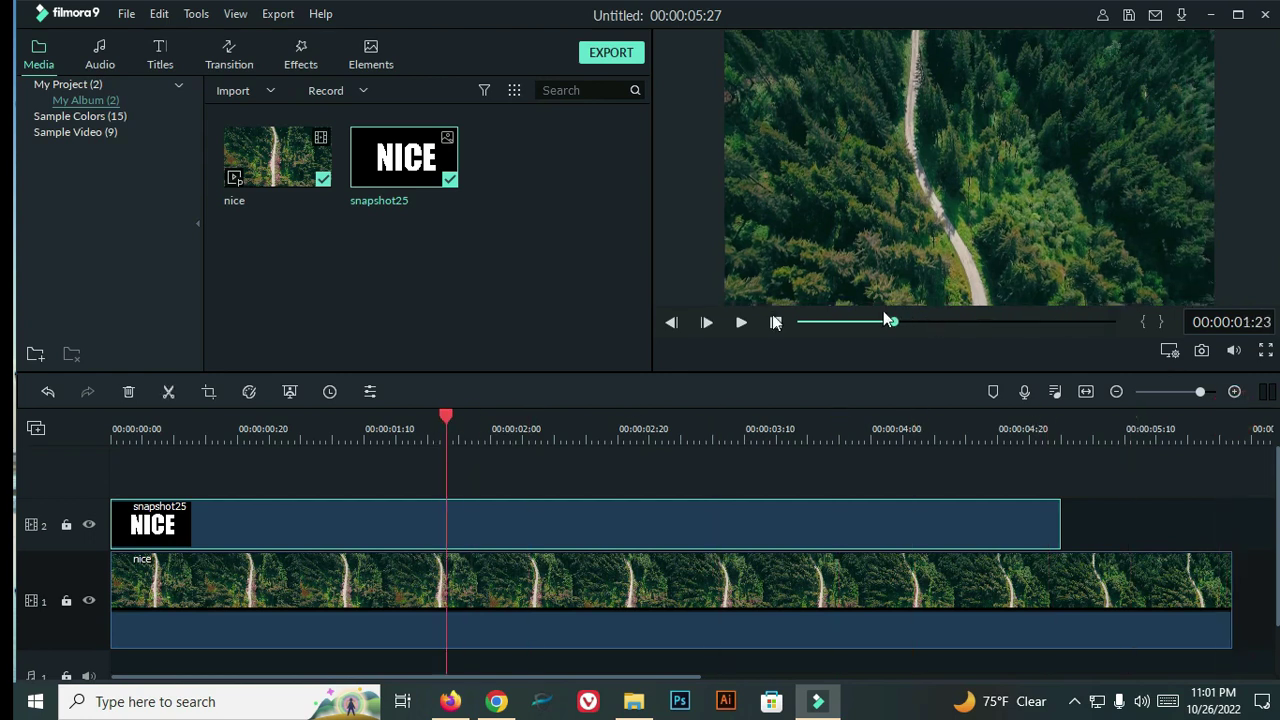